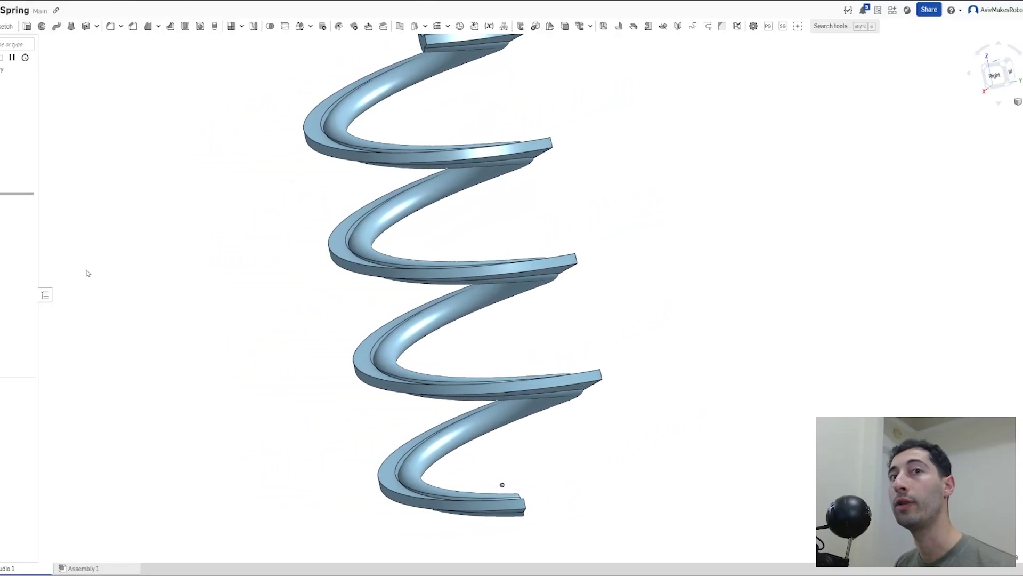
mouse_move(12, 194)
mouse_down()
mouse_move(11, 149)
mouse_move(10, 202)
mouse_move(12, 194)
mouse_up()
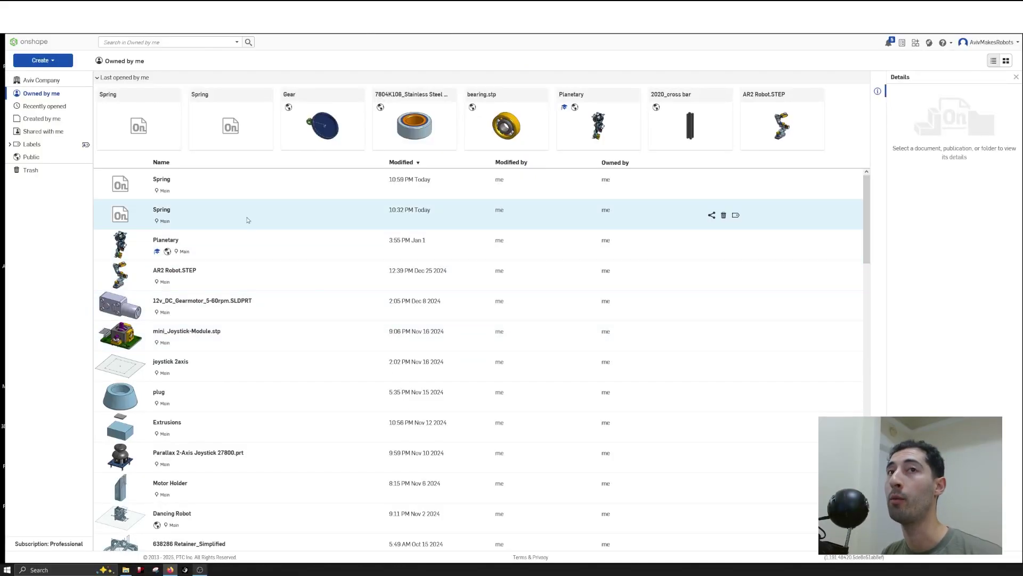
Step: Create a new document named Spring
click(43, 60)
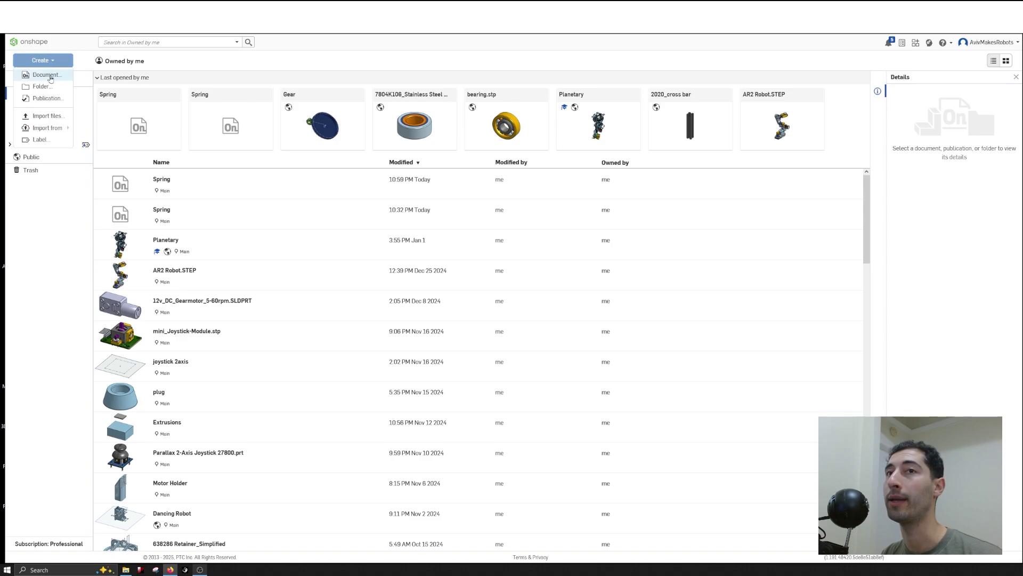
click(45, 74)
text(Spring)
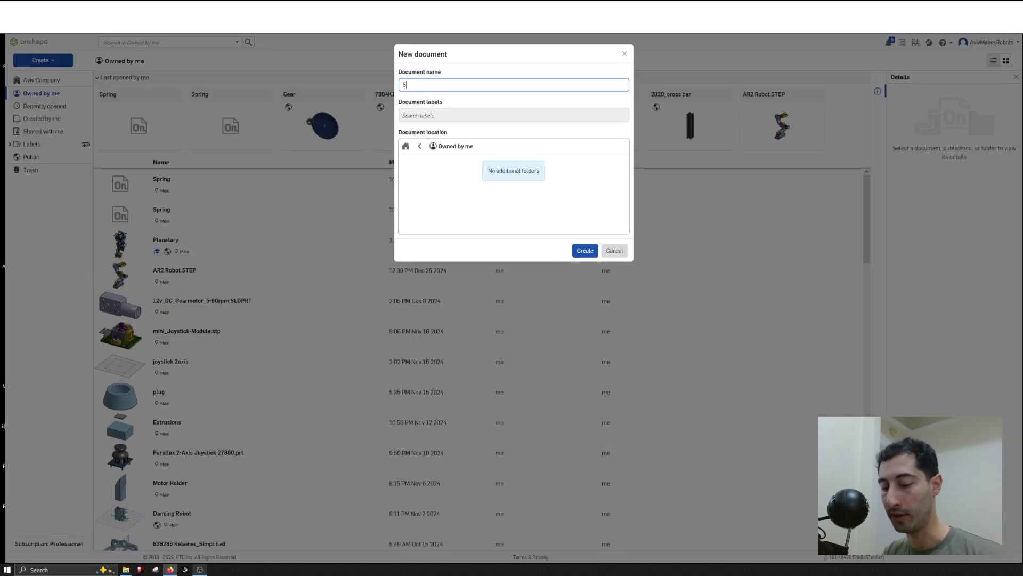
click(591, 251)
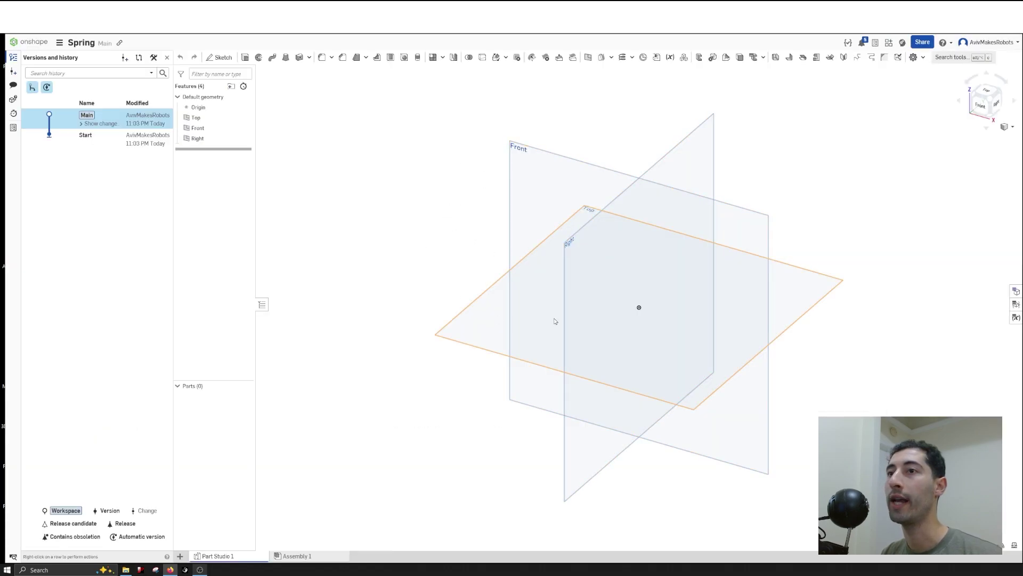
Step: Sketch a circle centred on the origin on the Top plane and finish the sketch
click(483, 330)
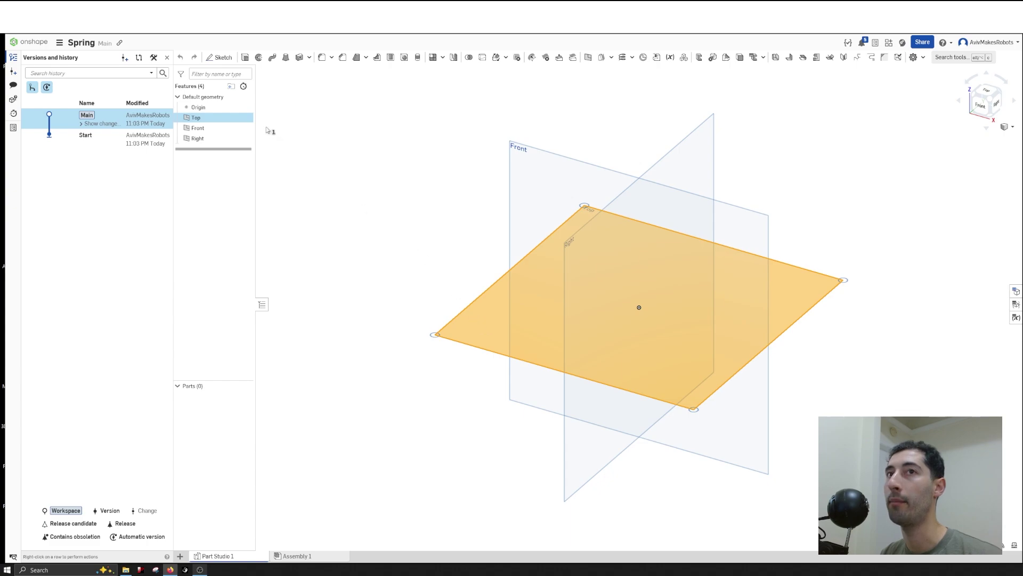
click(220, 57)
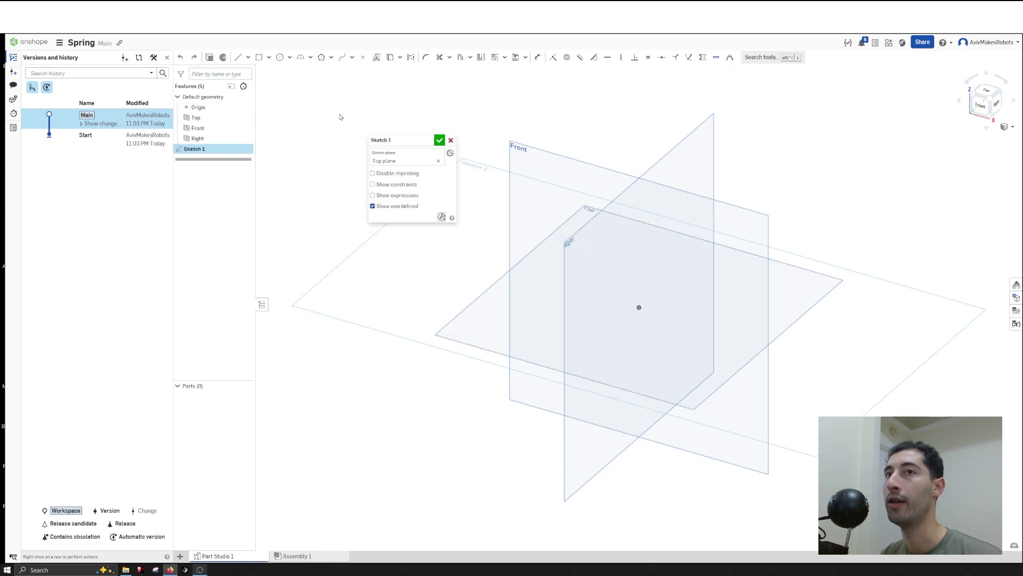
click(279, 59)
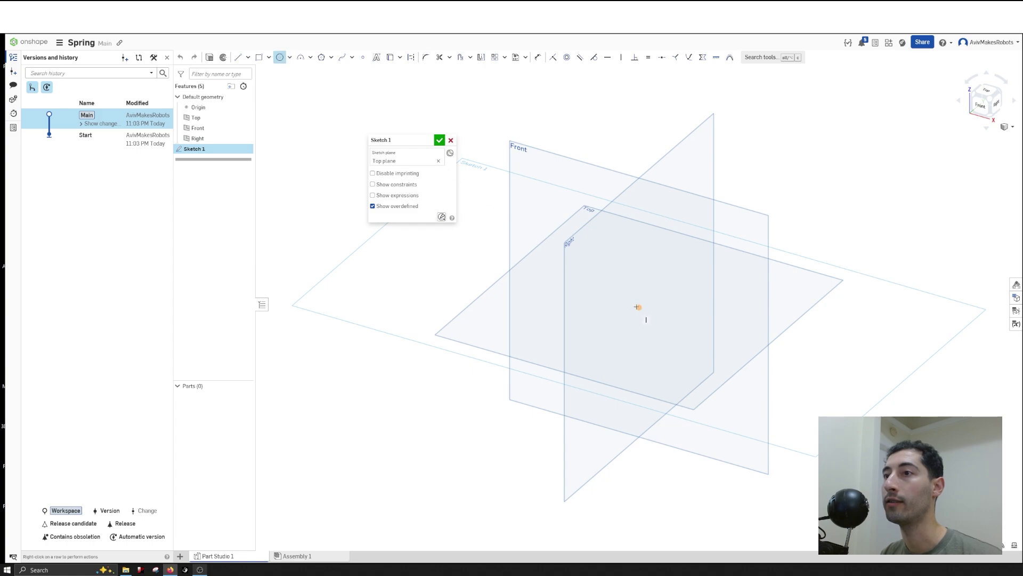
click(677, 296)
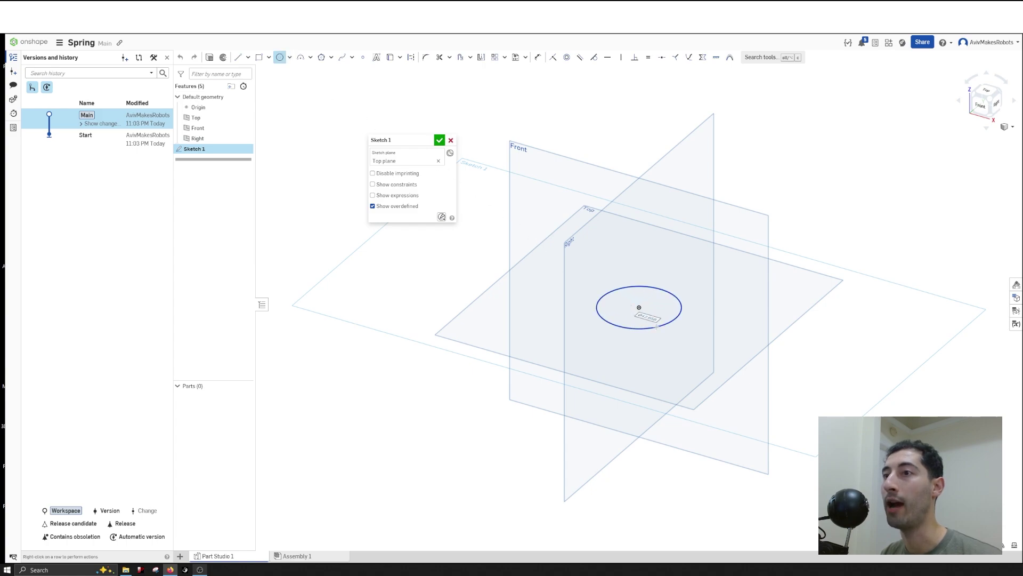
click(439, 140)
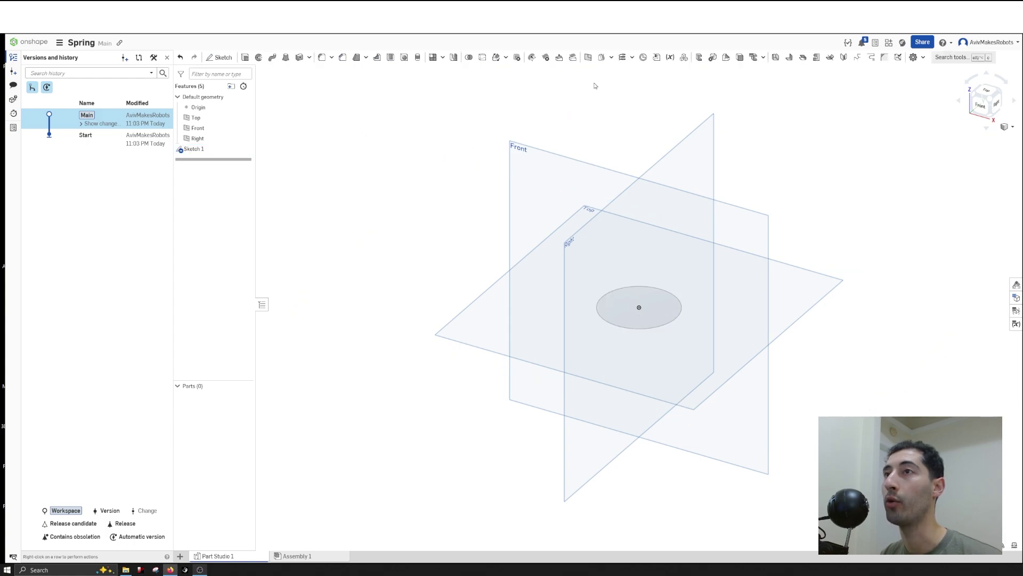
Step: Create a clockwise helix from the sketched circle's edge, with 4 revolutions and a height of 25 mm
click(622, 58)
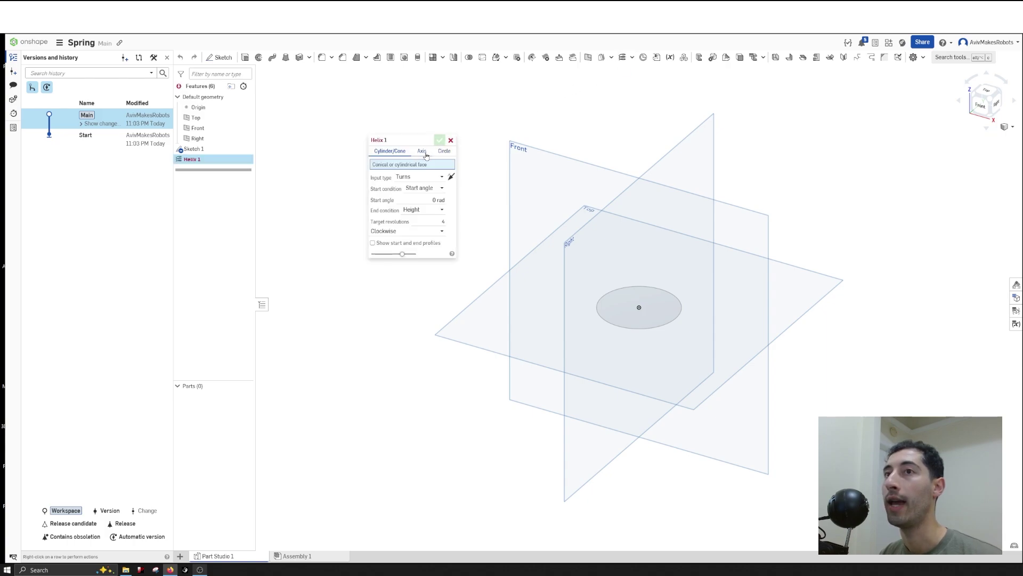
click(442, 153)
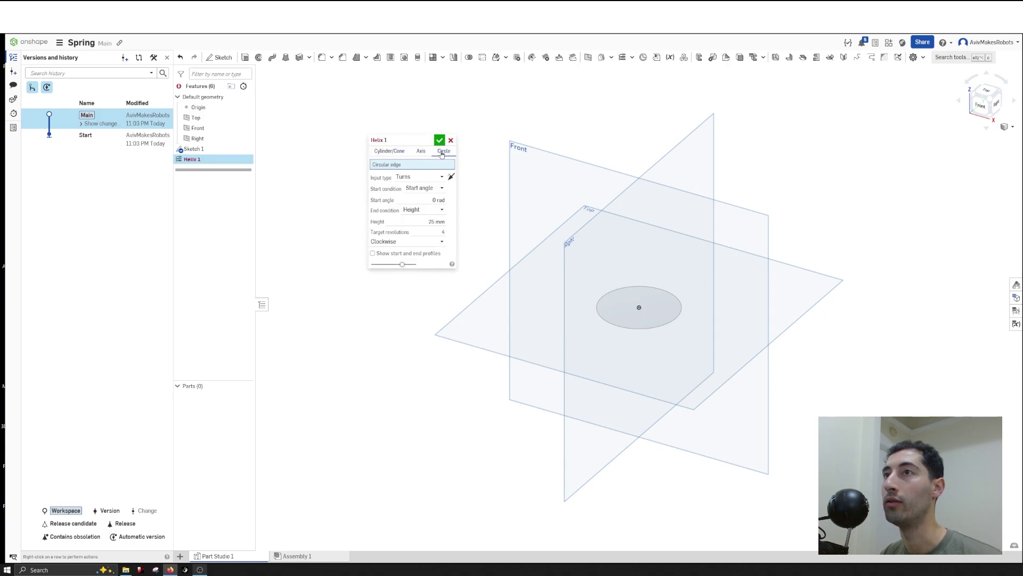
click(602, 300)
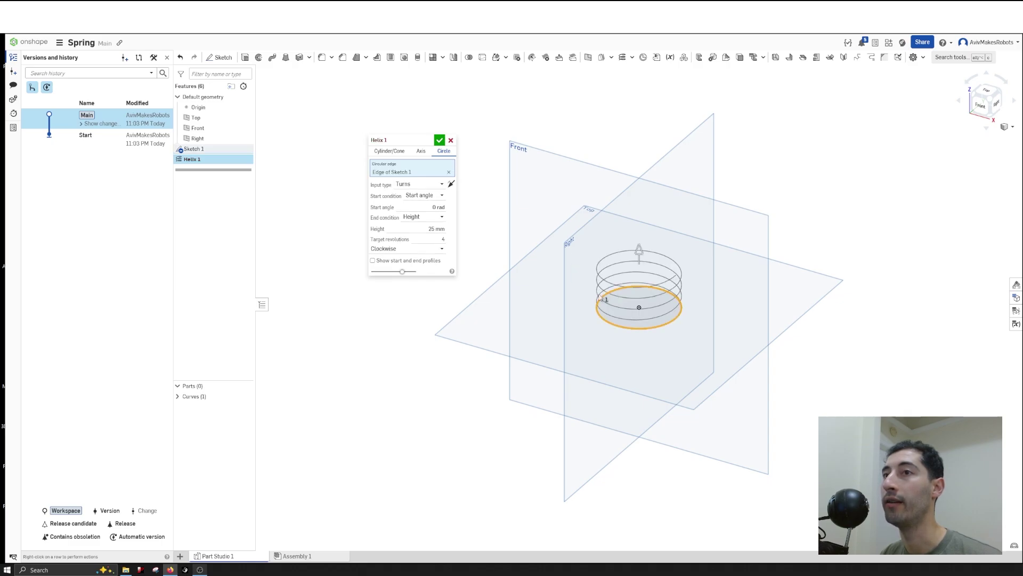
scroll(647, 298, up, 5)
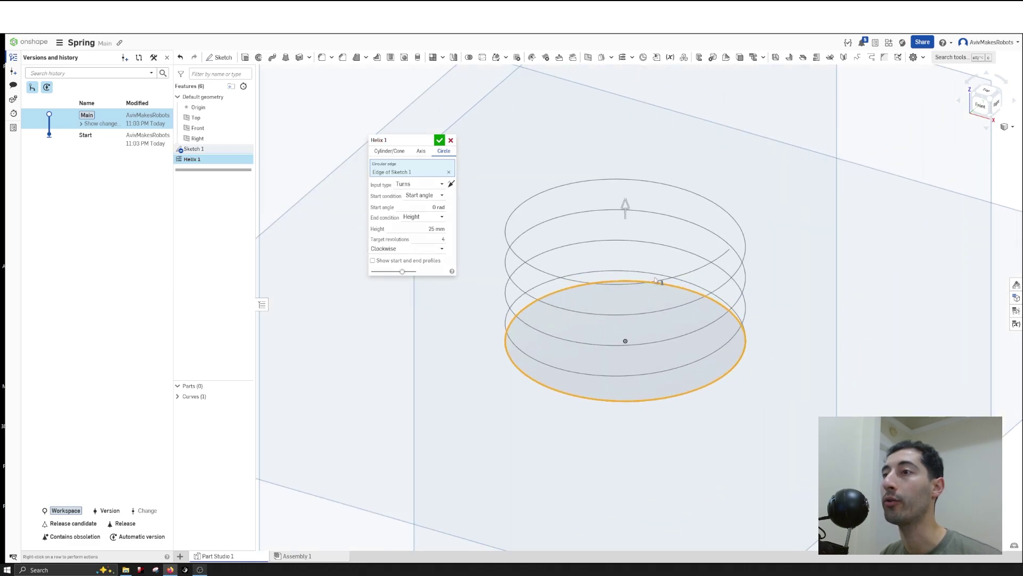
scroll(705, 273, down, 2)
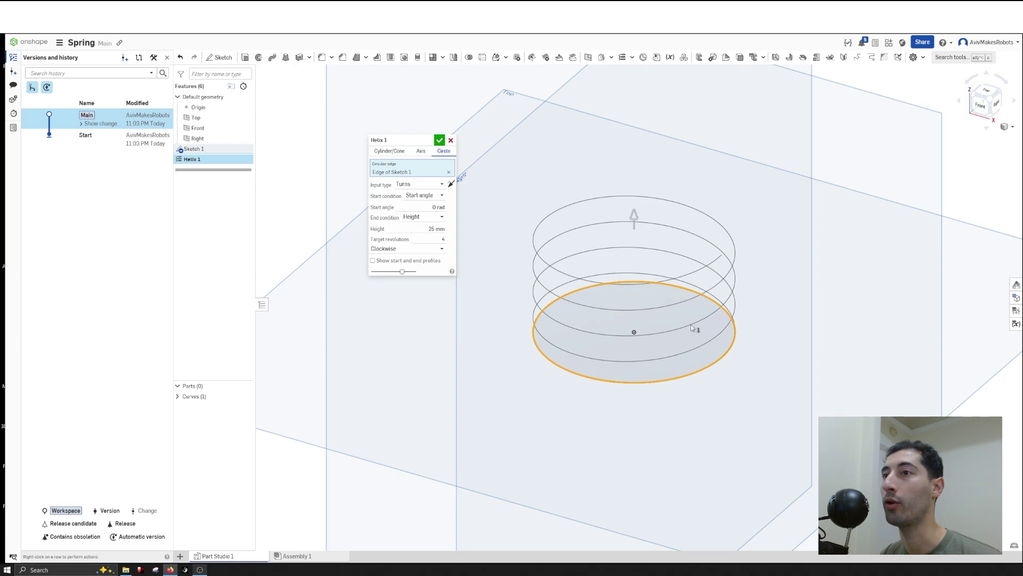
click(438, 140)
Step: Sketch a circle about 4.8 mm in diameter on the Front plane, centred on the helix's lower endpoint, and finish the sketch
scroll(570, 244, down, 4)
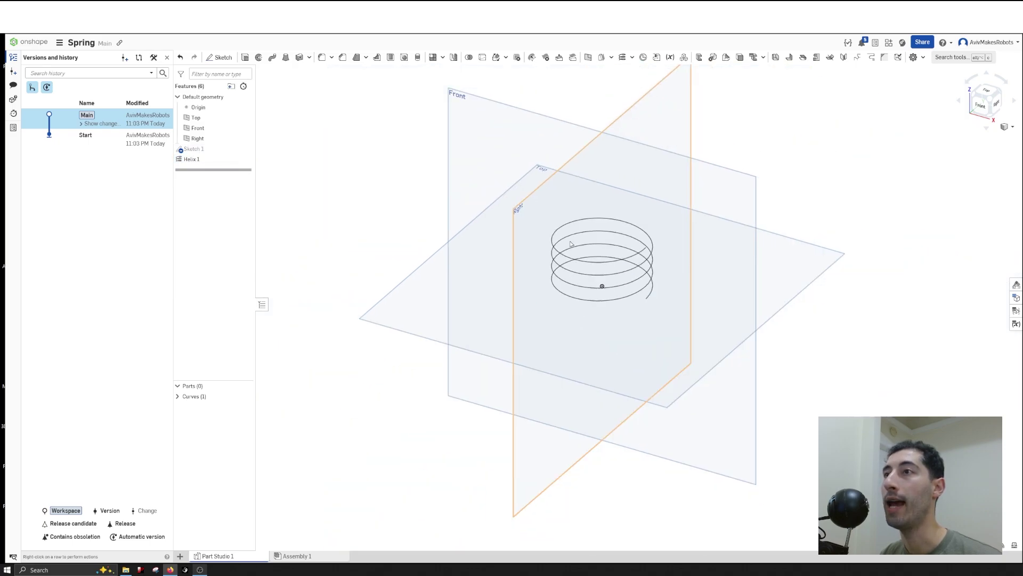
click(725, 197)
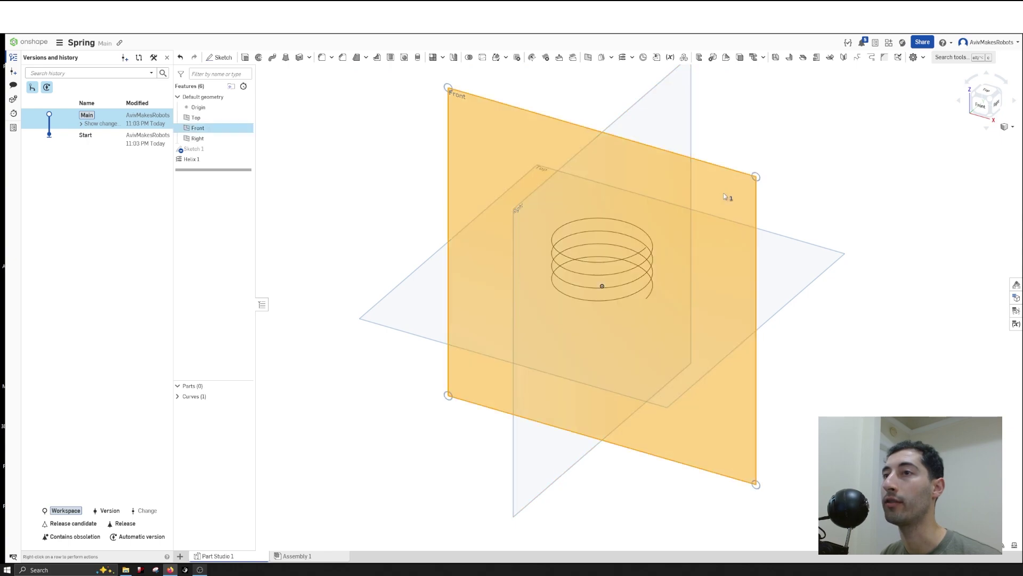
click(215, 60)
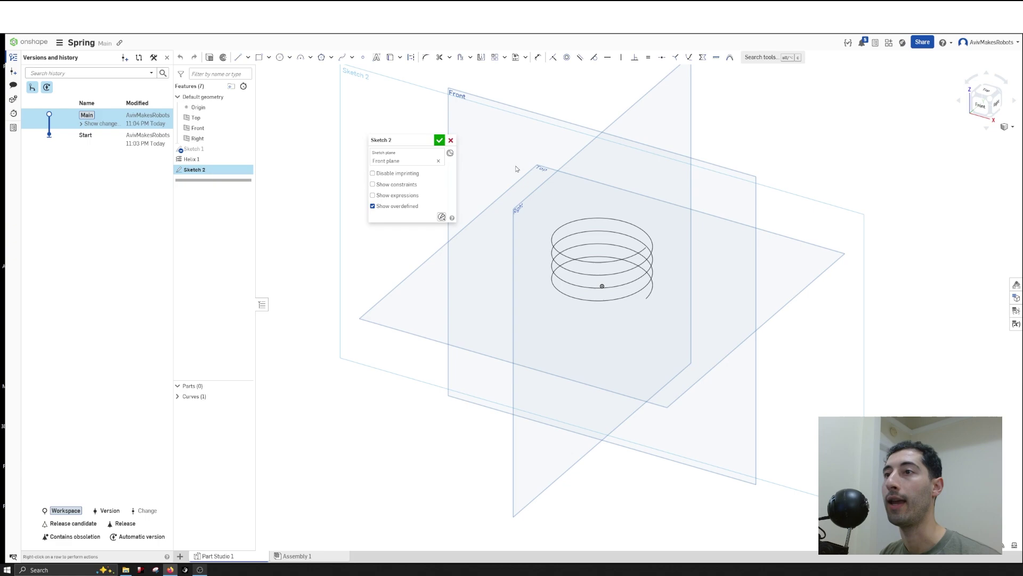
scroll(655, 286, up, 5)
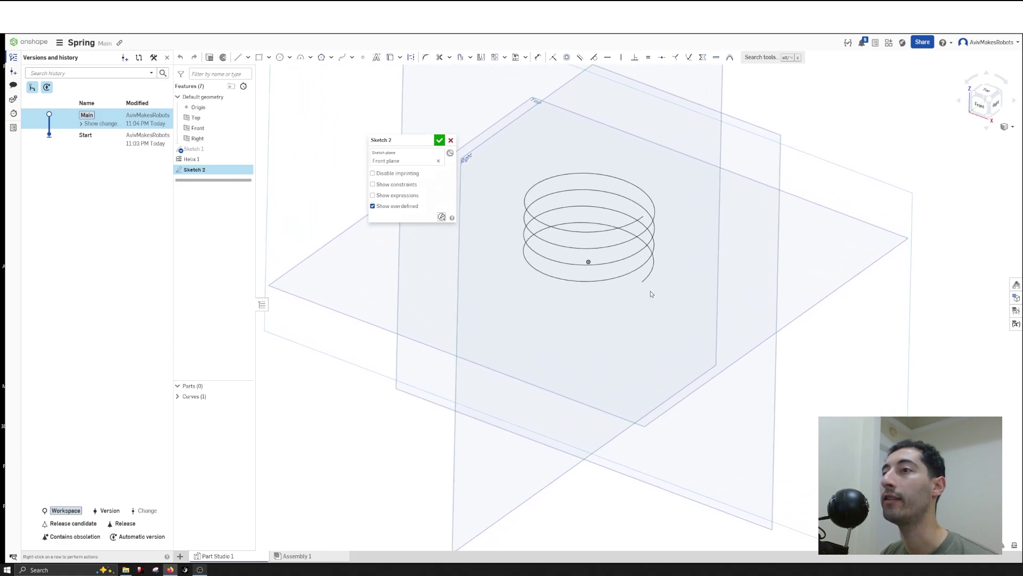
scroll(651, 294, up, 3)
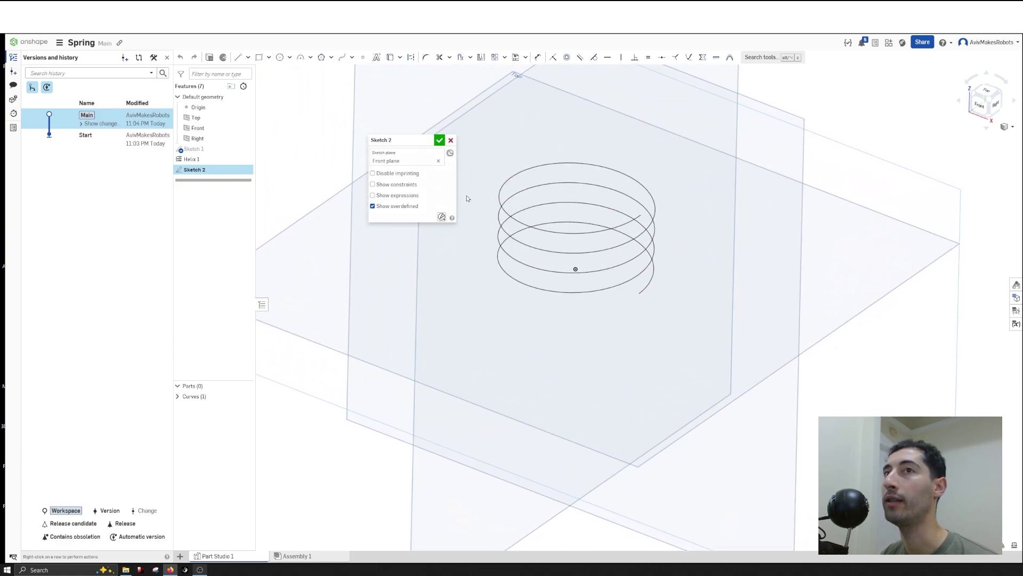
scroll(466, 196, down, 2)
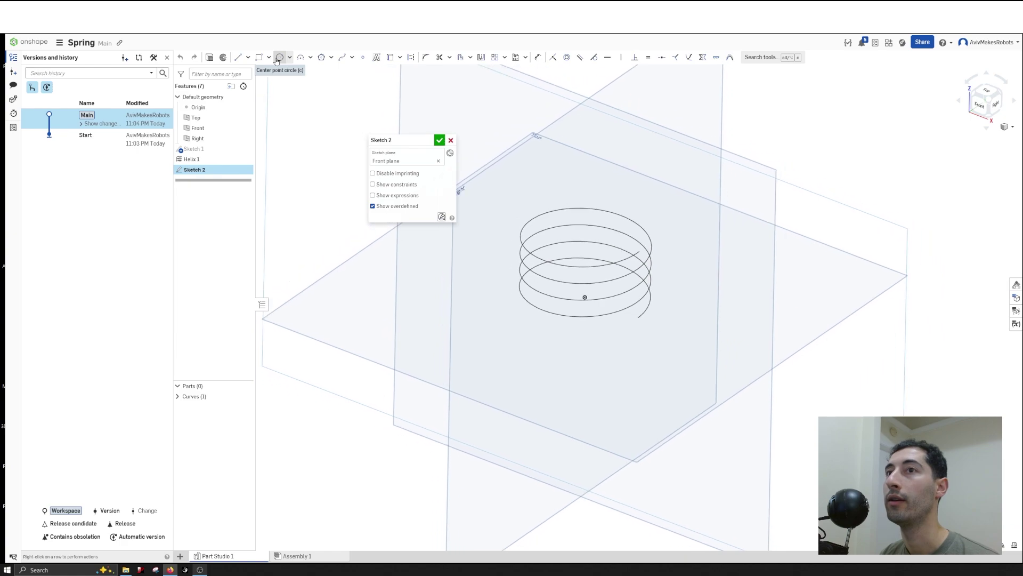
click(280, 57)
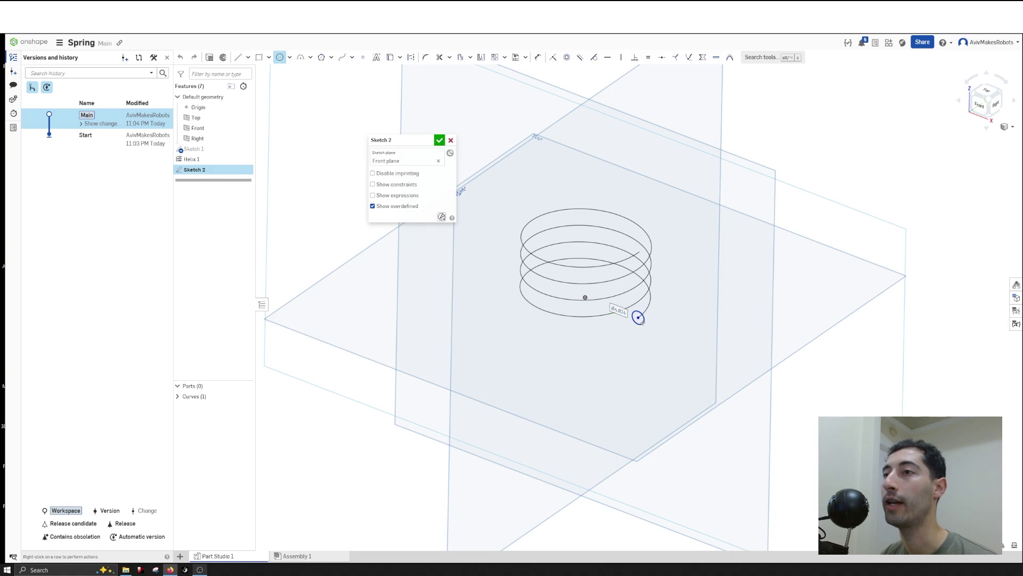
click(642, 322)
key(n)
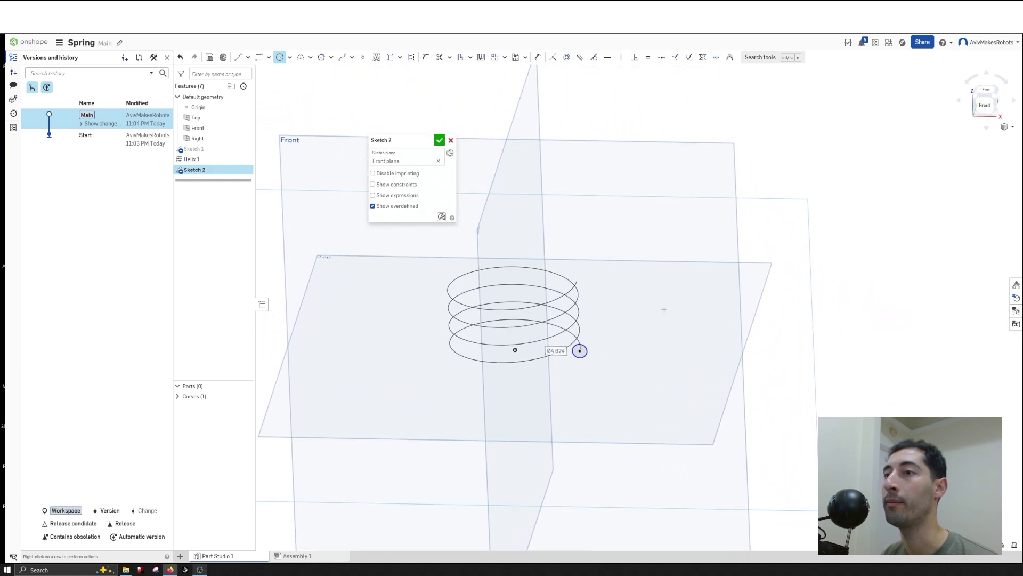
scroll(664, 309, up, 5)
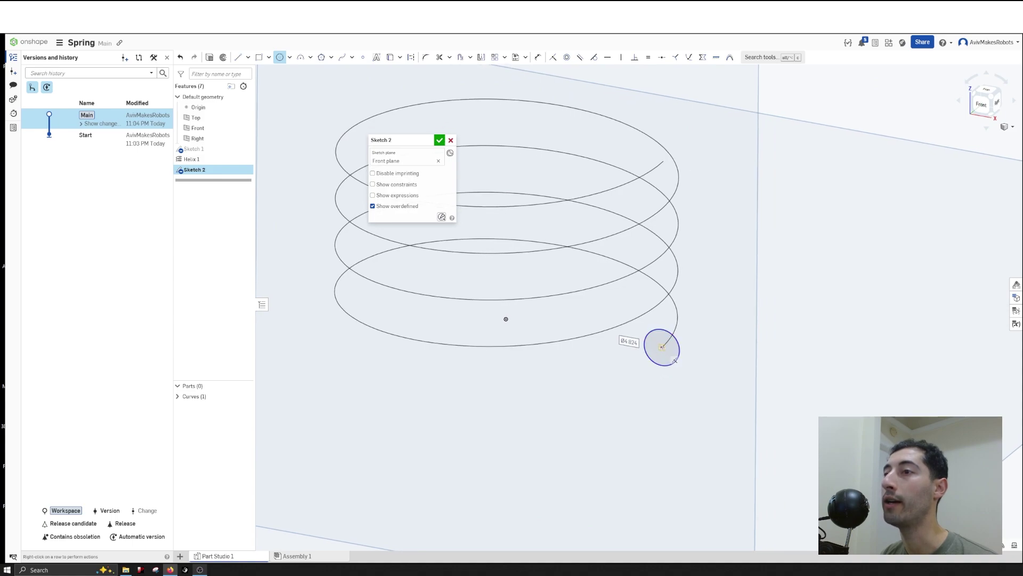
scroll(689, 359, up, 2)
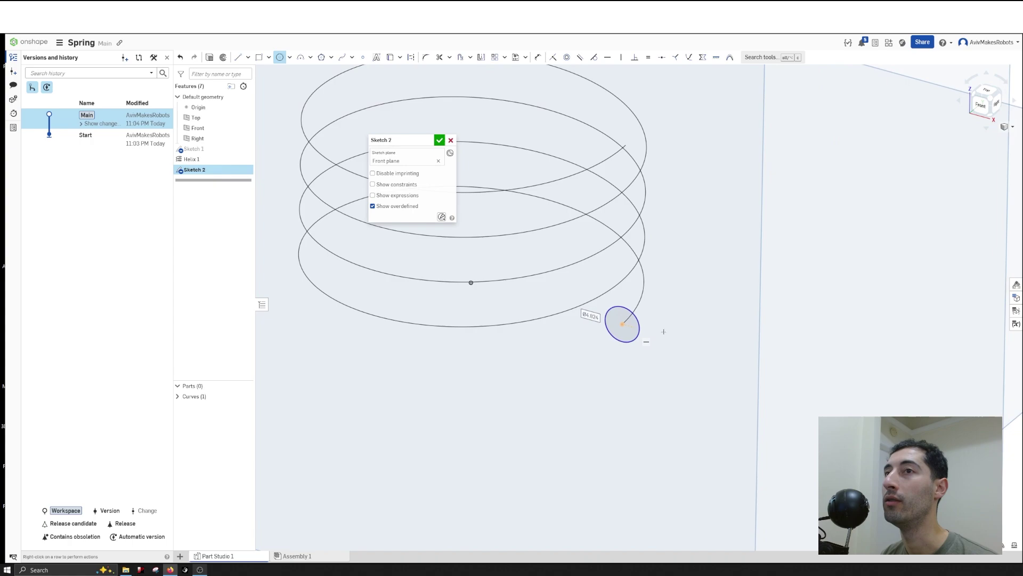
click(439, 141)
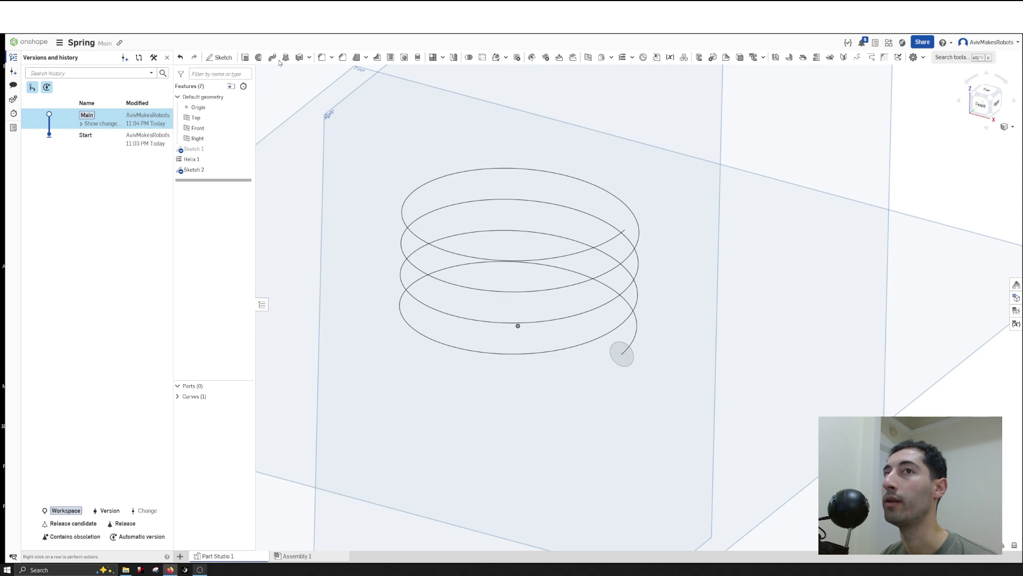
Step: Sweep the small circular profile along the helix as a new solid part
click(272, 57)
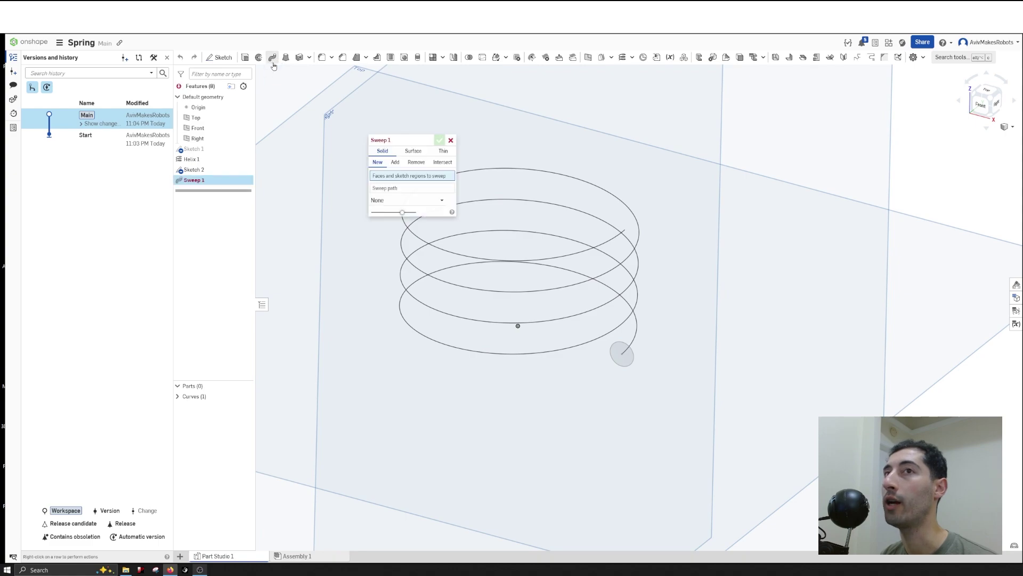
click(630, 368)
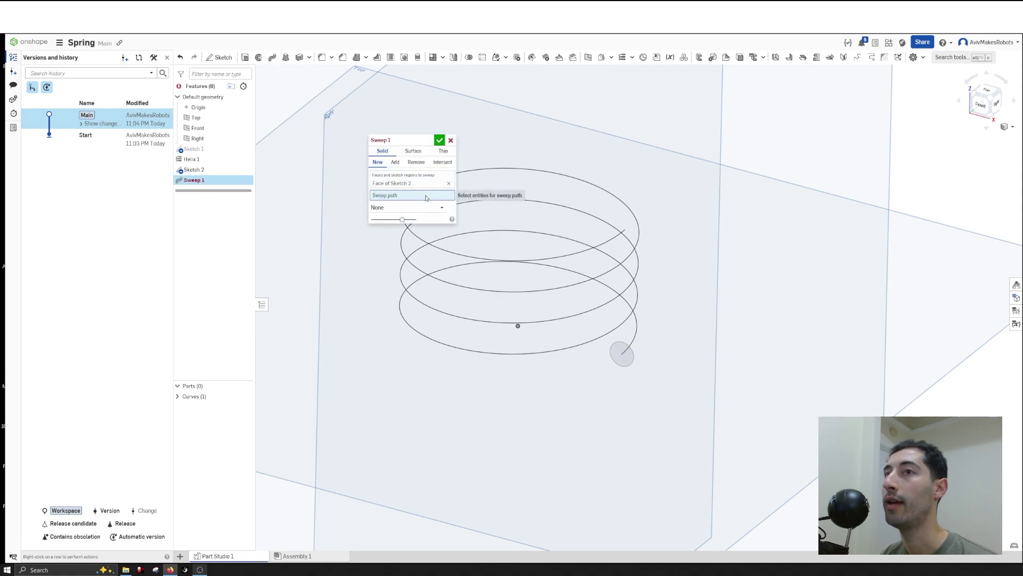
click(632, 336)
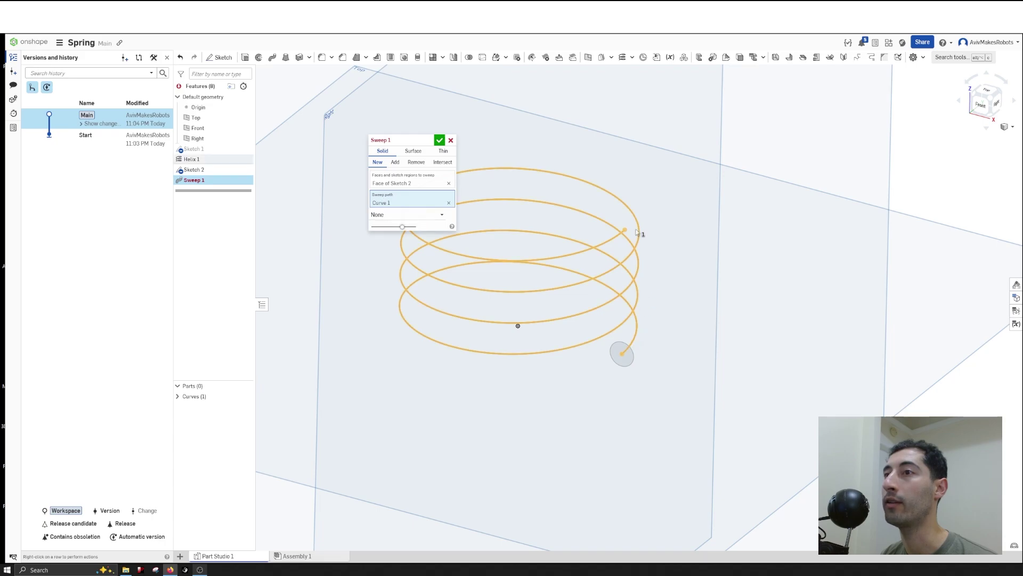
right_drag(634, 328, 460, 179)
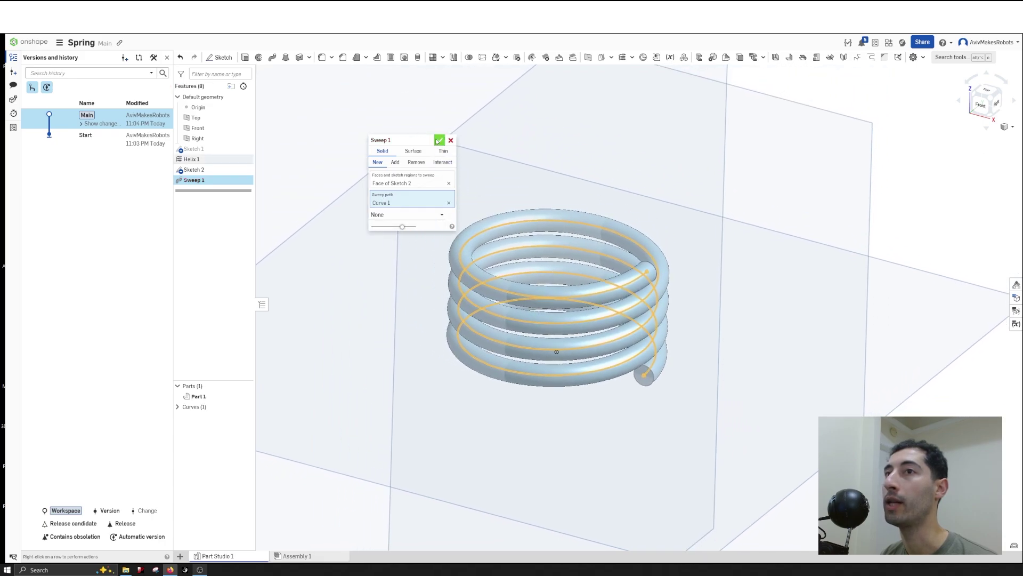
click(439, 140)
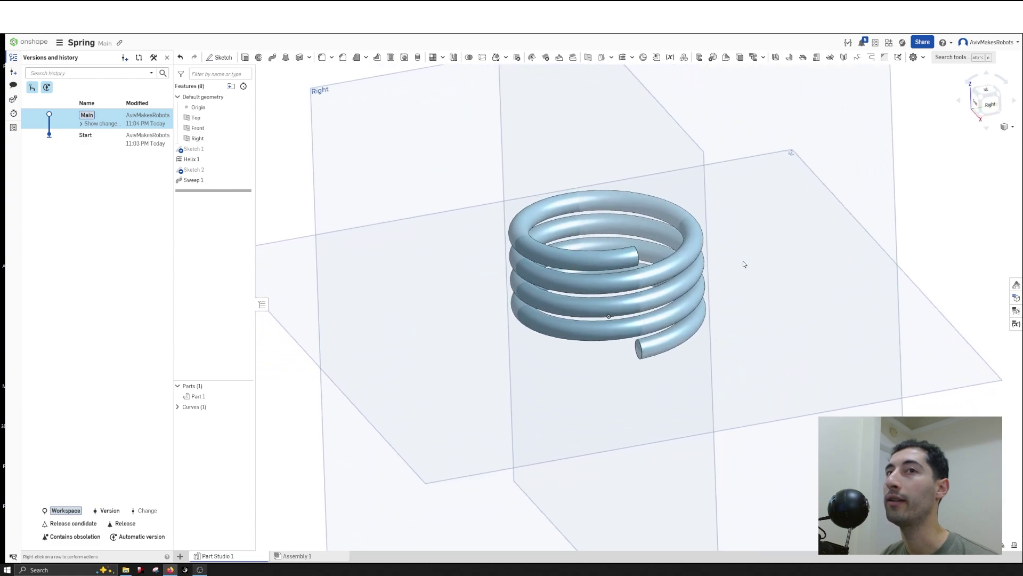
Step: Edit Helix 1 and stretch its height to about 40.4 mm
right_click(201, 161)
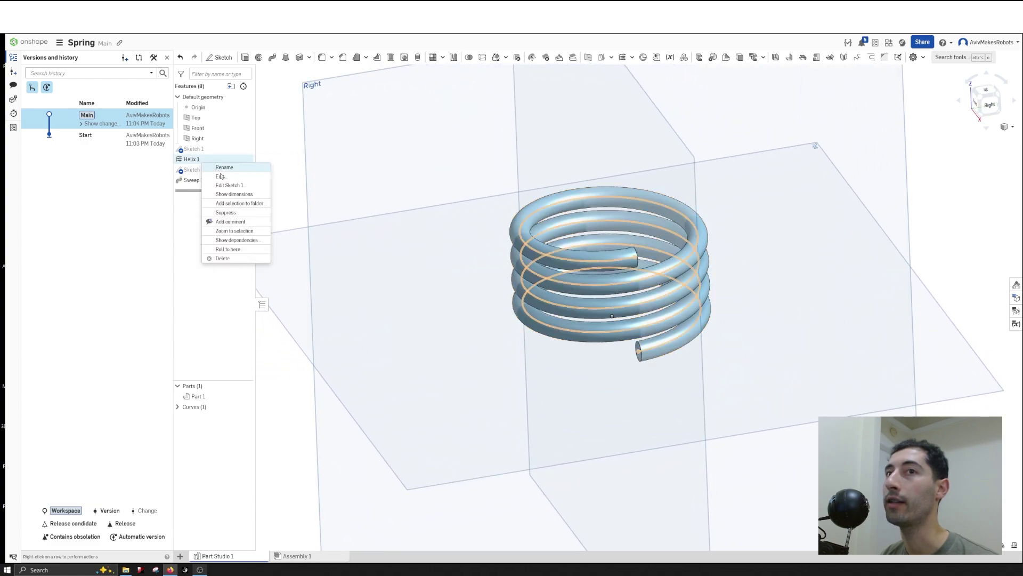
click(220, 176)
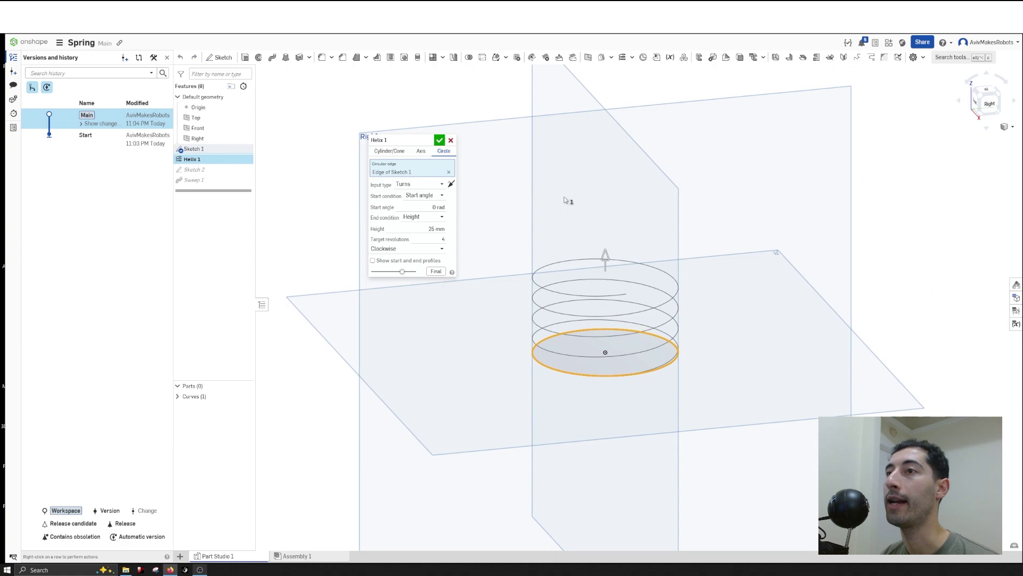
right_drag(566, 200, 589, 274)
drag(579, 272, 580, 217)
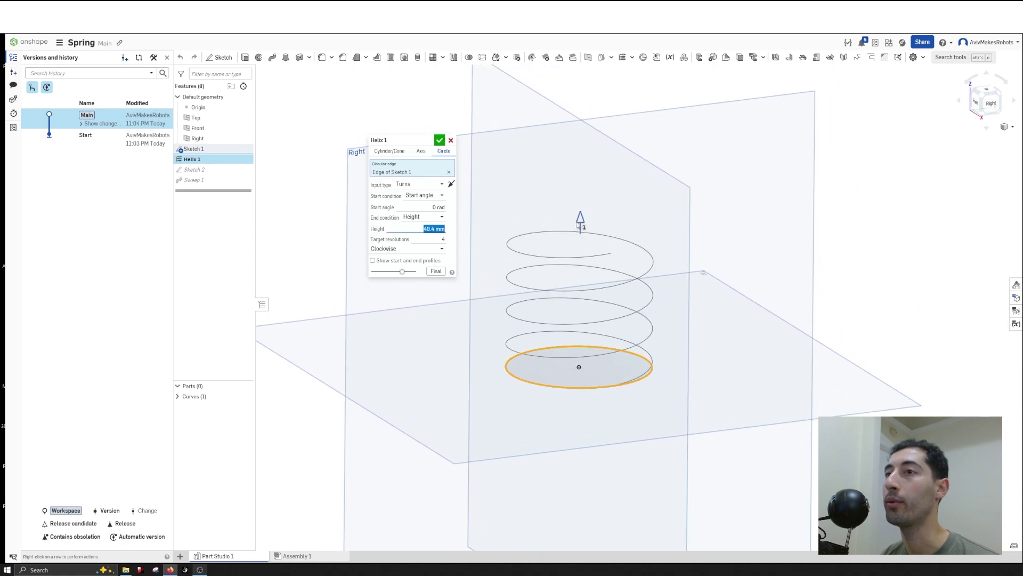
right_drag(581, 216, 561, 260)
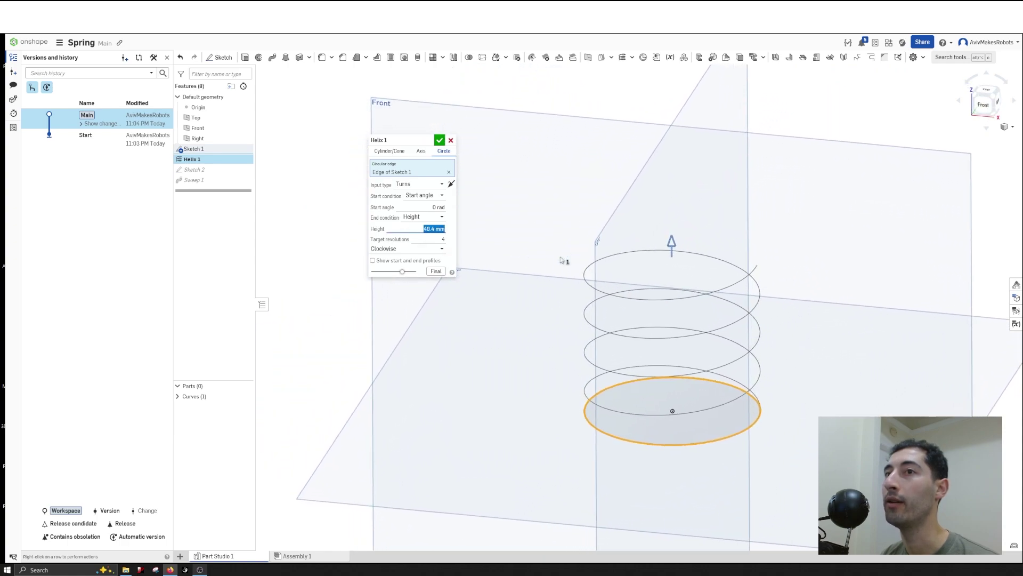
Step: Change Helix 1's direction to counterclockwise and set its height to 80 mm
click(445, 249)
click(442, 248)
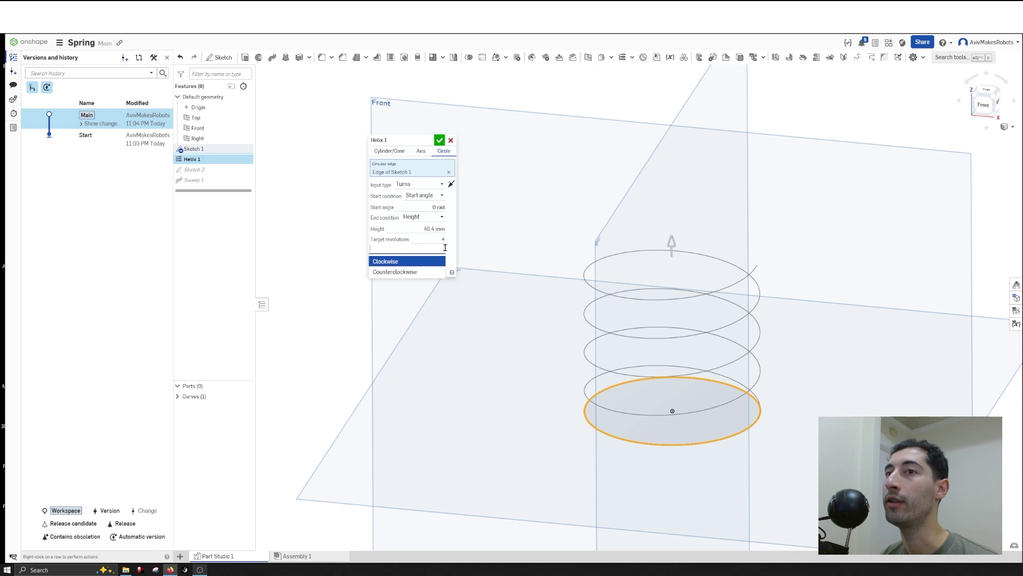
click(431, 271)
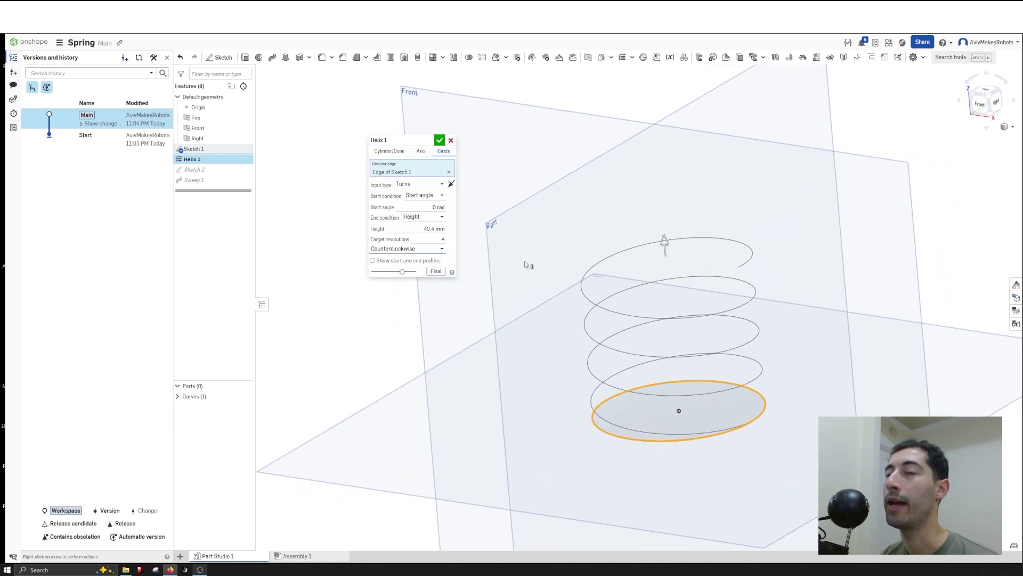
click(432, 229)
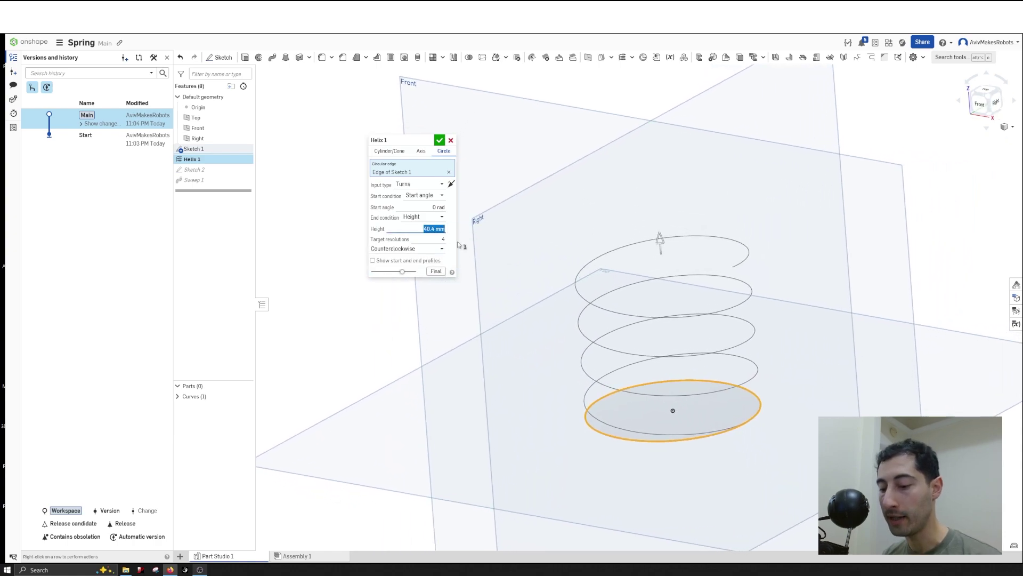
text(80)
Step: Try the End point end condition for the helix, and return it to Height
click(432, 206)
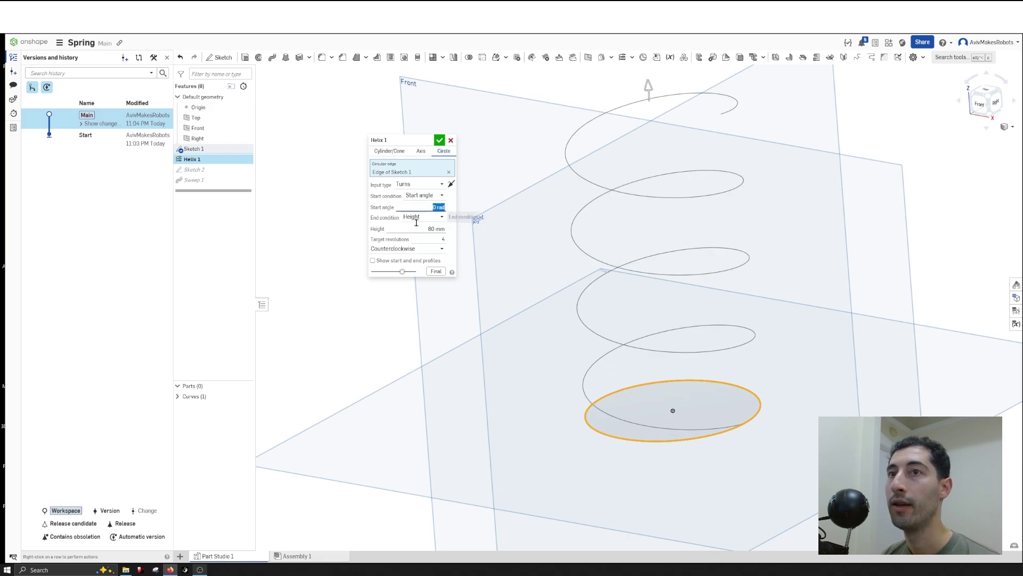
click(430, 217)
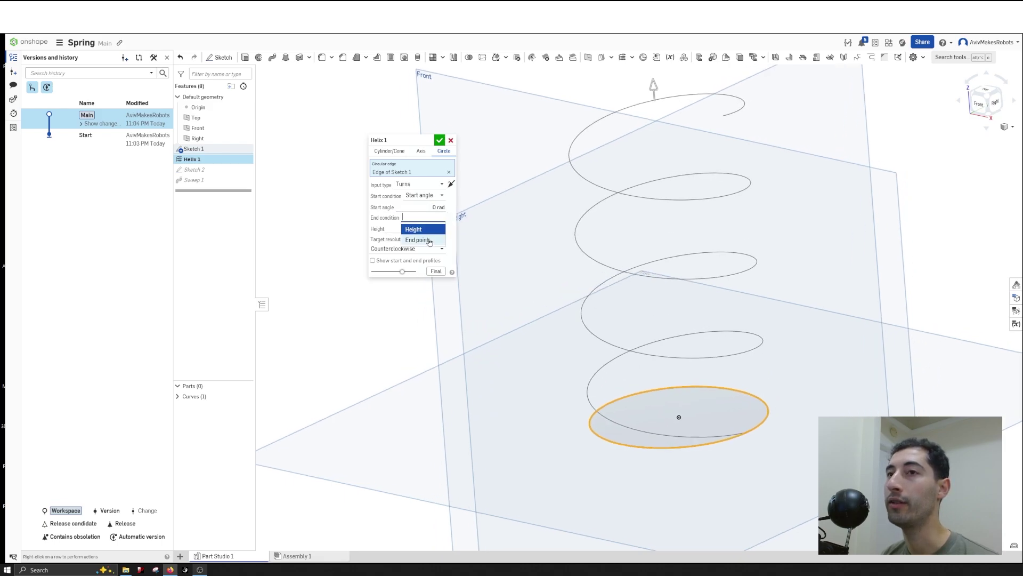
click(430, 240)
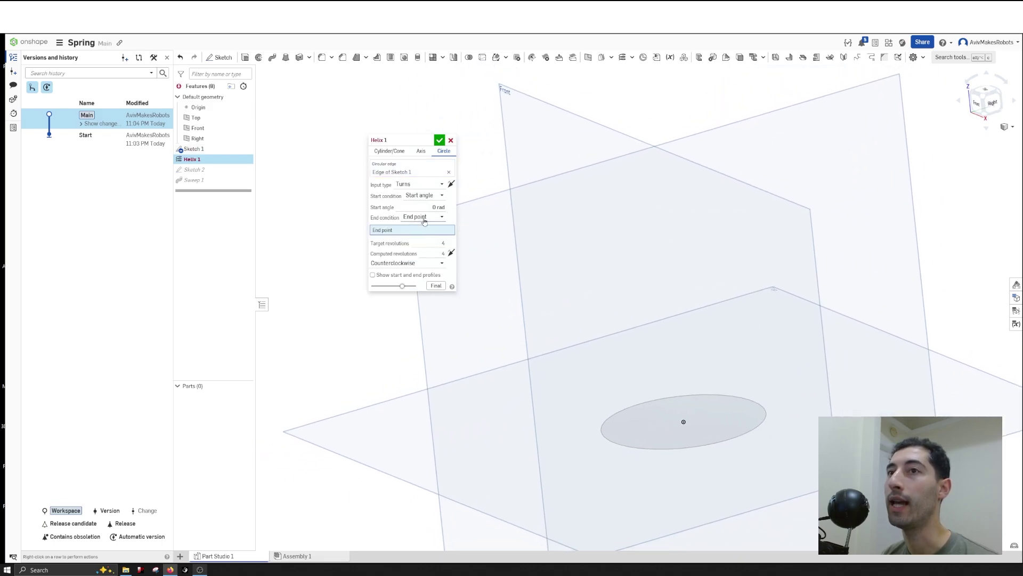
click(430, 217)
click(430, 229)
scroll(629, 125, down, 3)
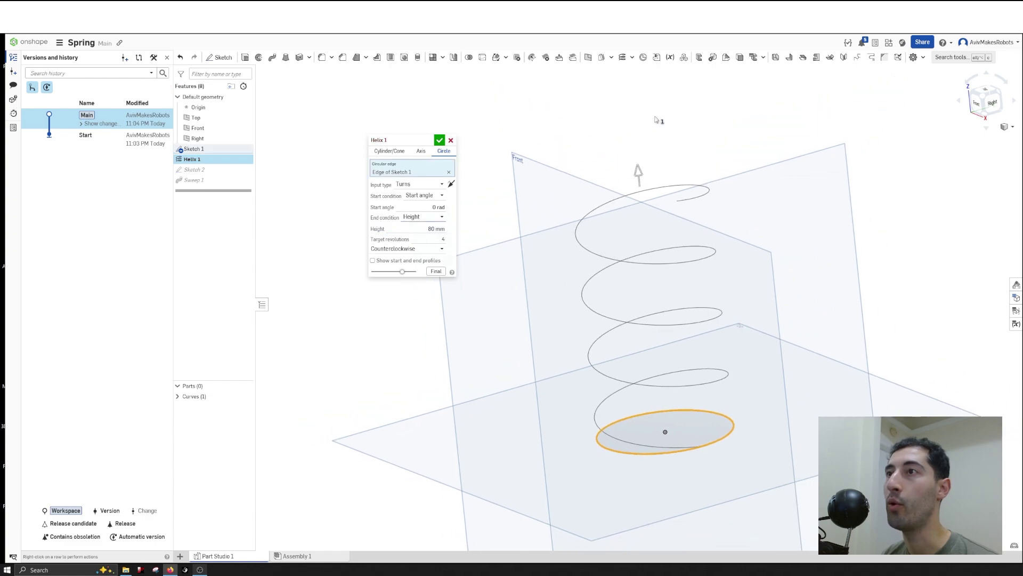
Step: Set the helix's start angle to 0.5 rad
click(438, 207)
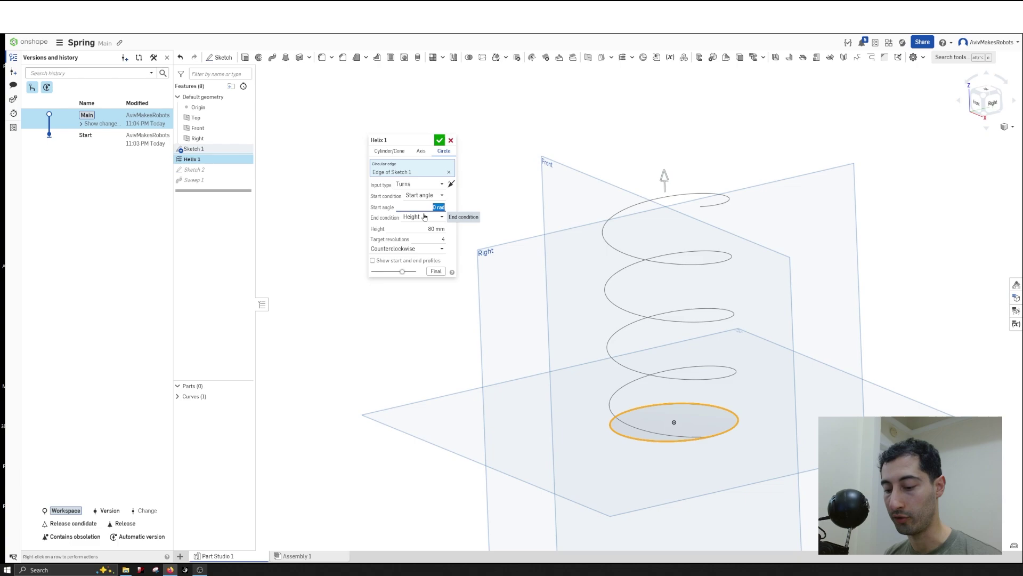
text(0.5)
click(430, 230)
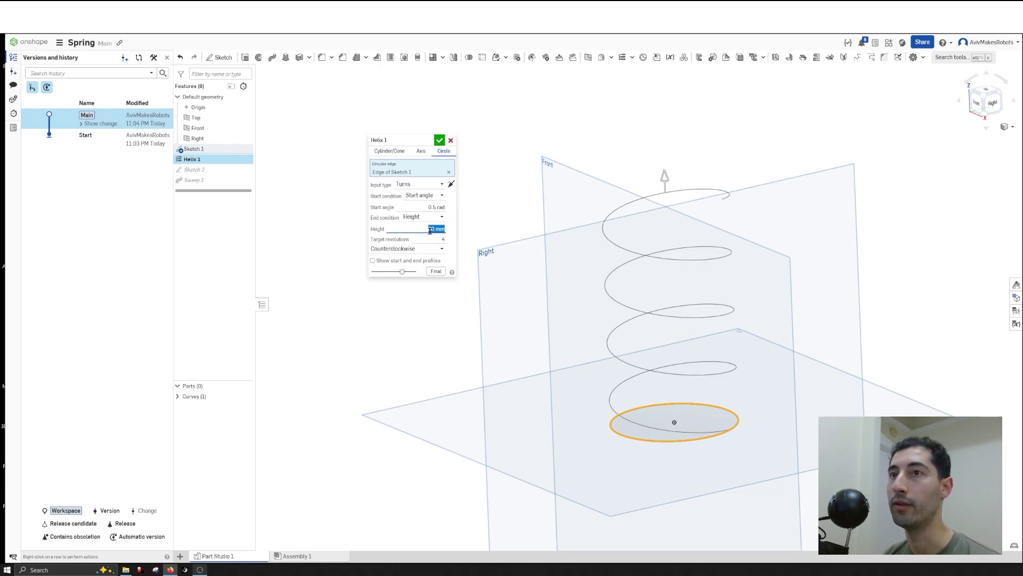
Step: Try defining the helix with the Pitch input type, and switch it back to Turns
click(432, 195)
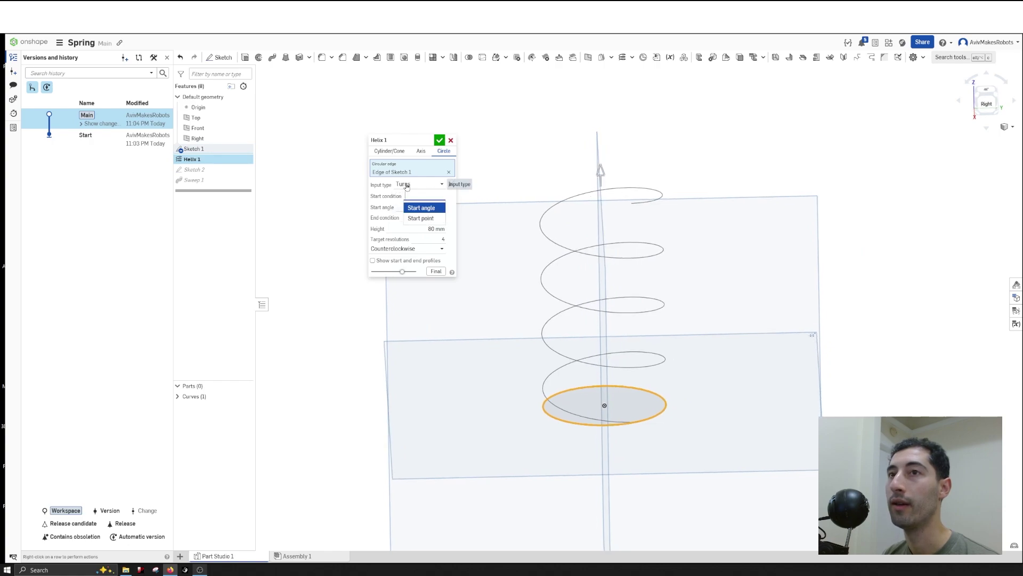
click(430, 183)
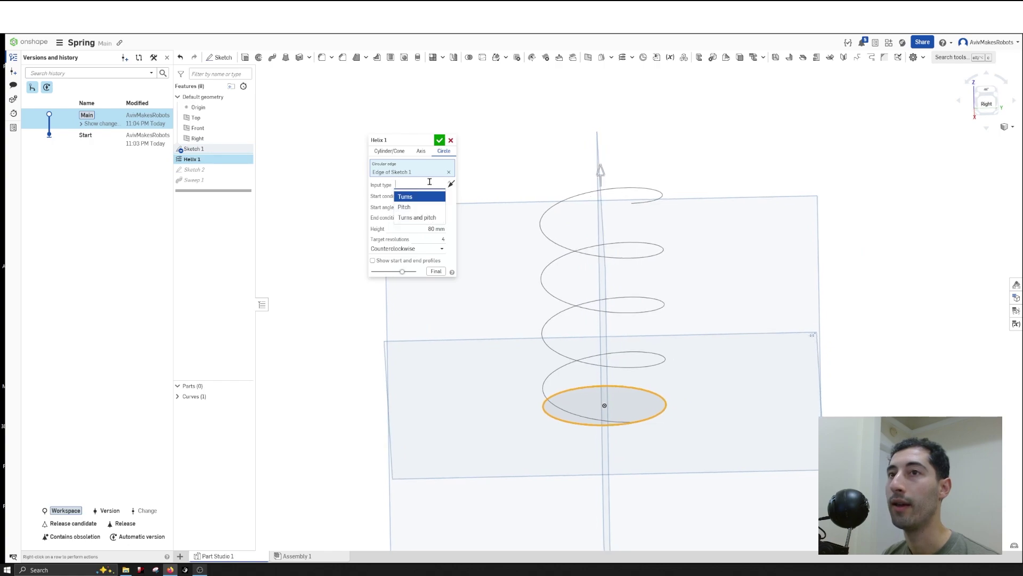
click(413, 207)
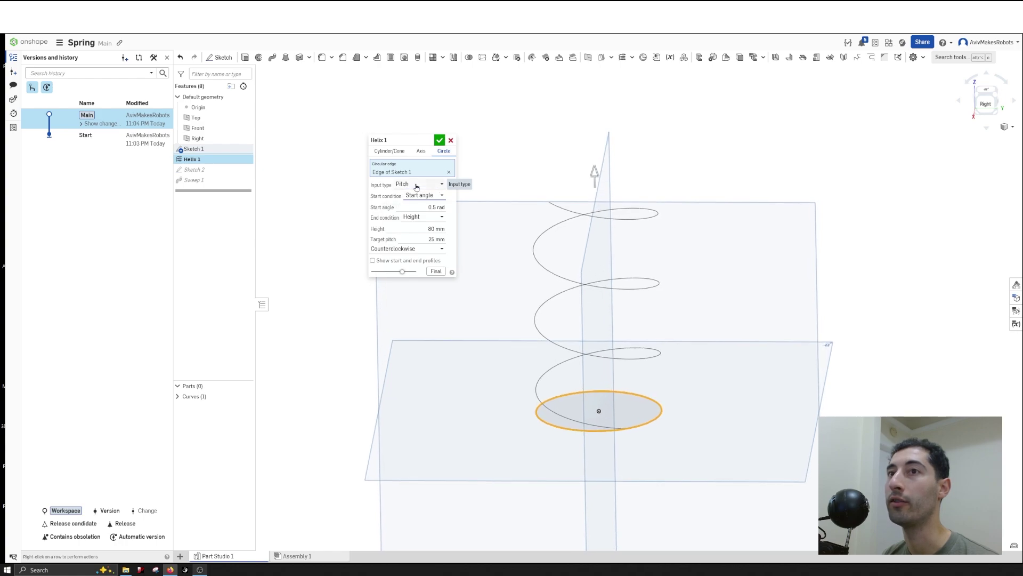
click(416, 185)
click(431, 197)
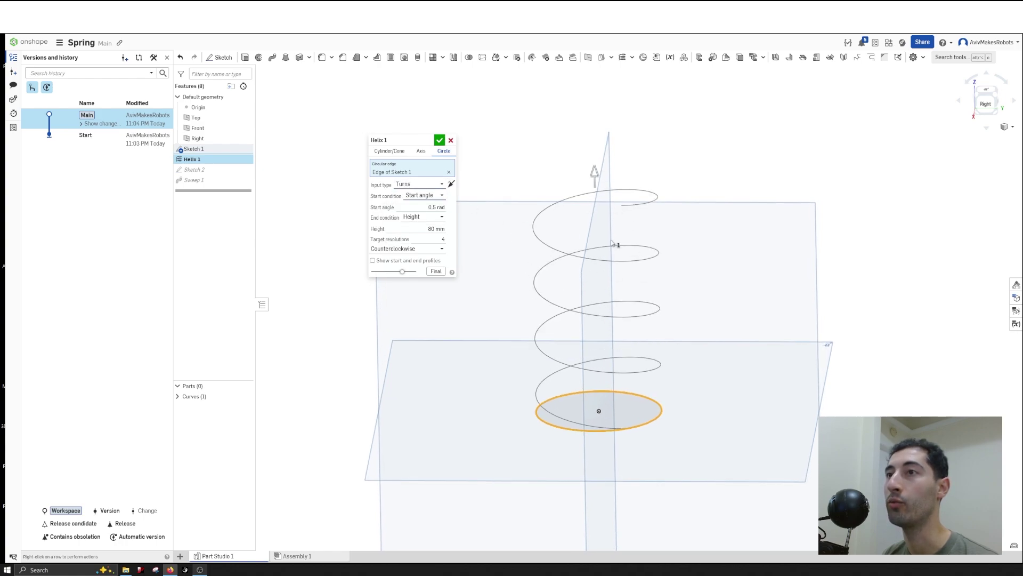
Step: Define the helix by the Turns and pitch input type and accept the edited feature
click(420, 185)
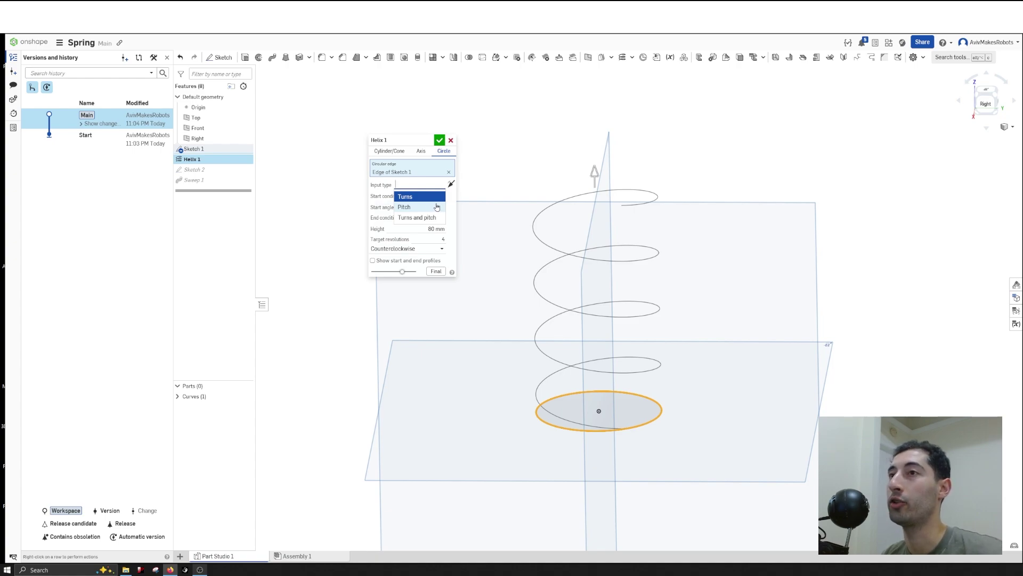
click(427, 222)
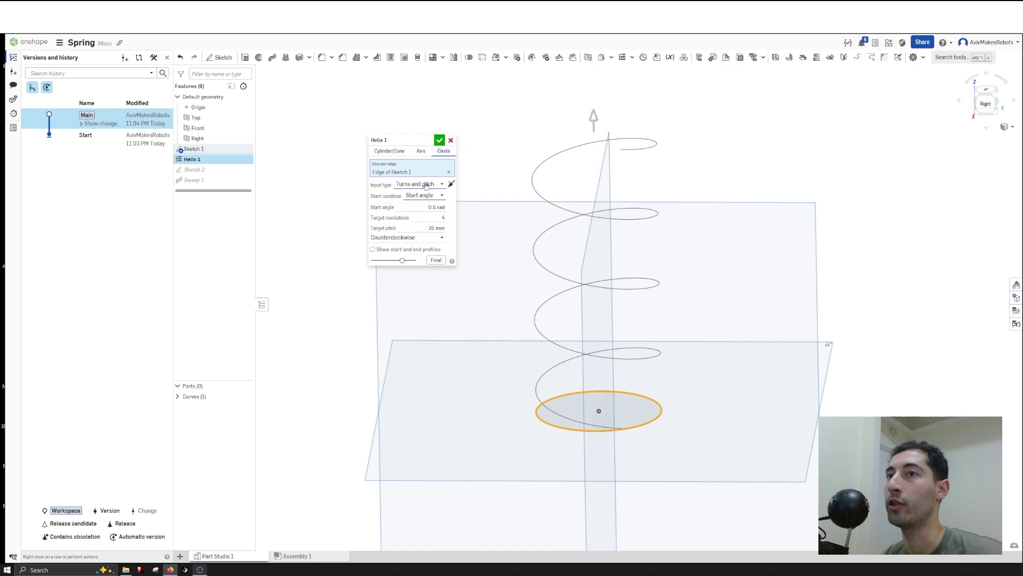
click(440, 140)
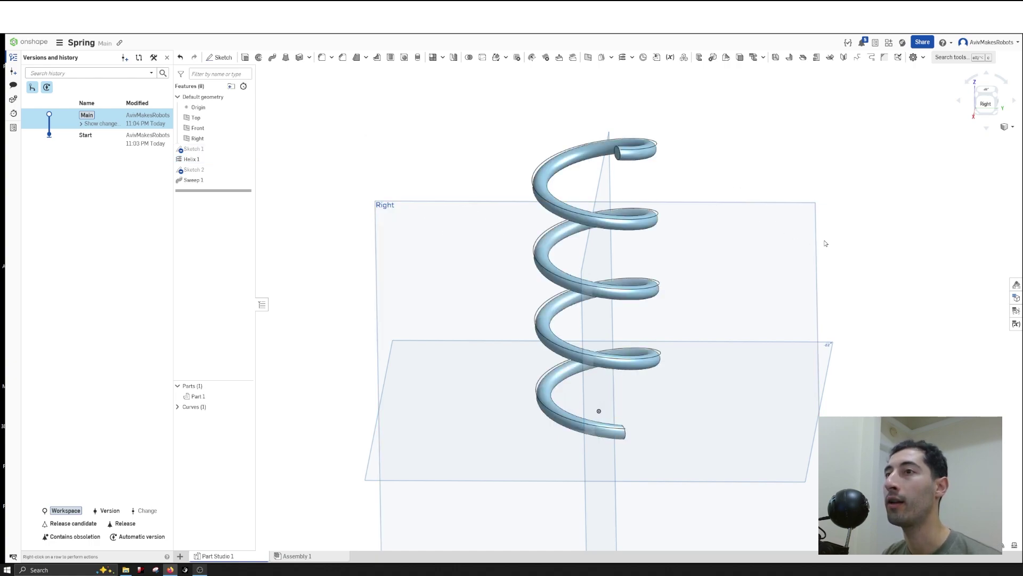
Step: Edit Sketch 2 to add a three-line rectangular tab about 2.1 mm wide to the outer side of the circular profile, and finish the sketch
right_drag(825, 243, 813, 234)
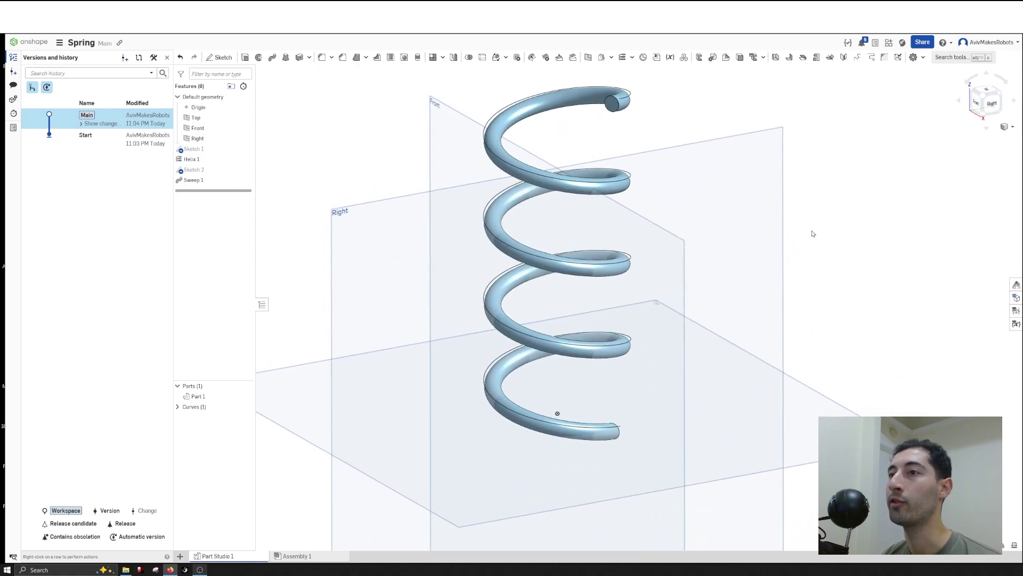
right_click(218, 170)
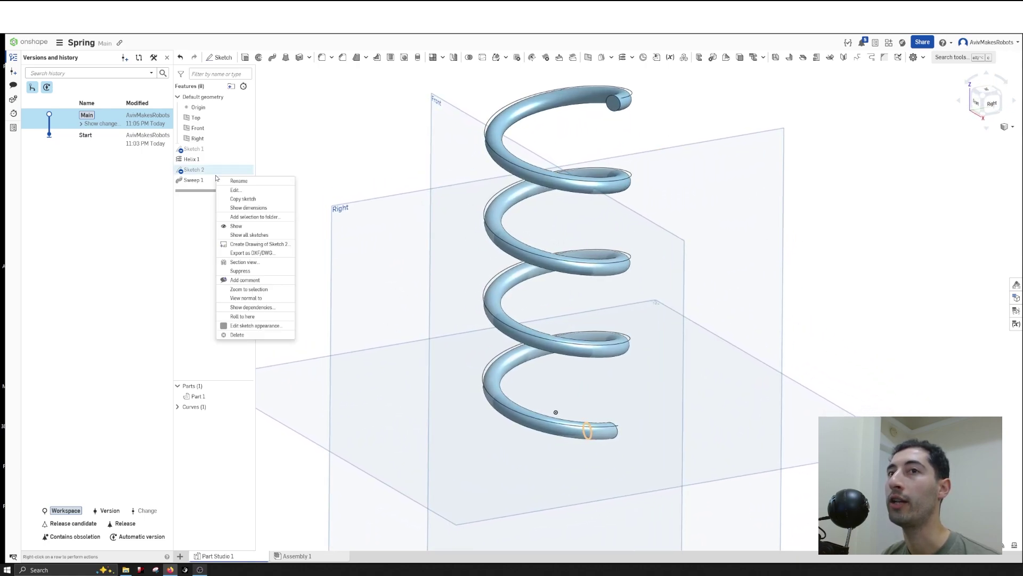
click(234, 190)
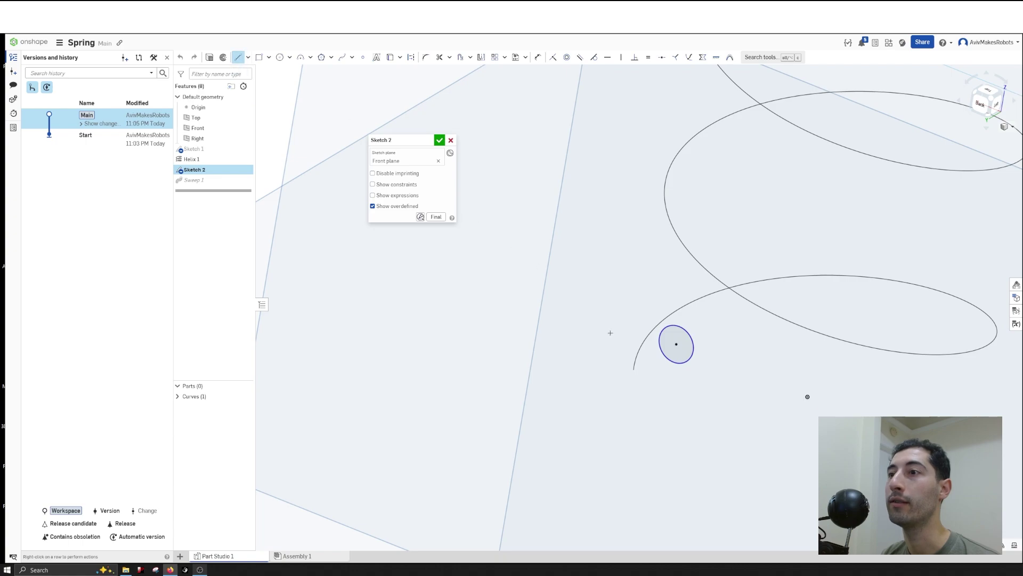
click(662, 329)
click(634, 310)
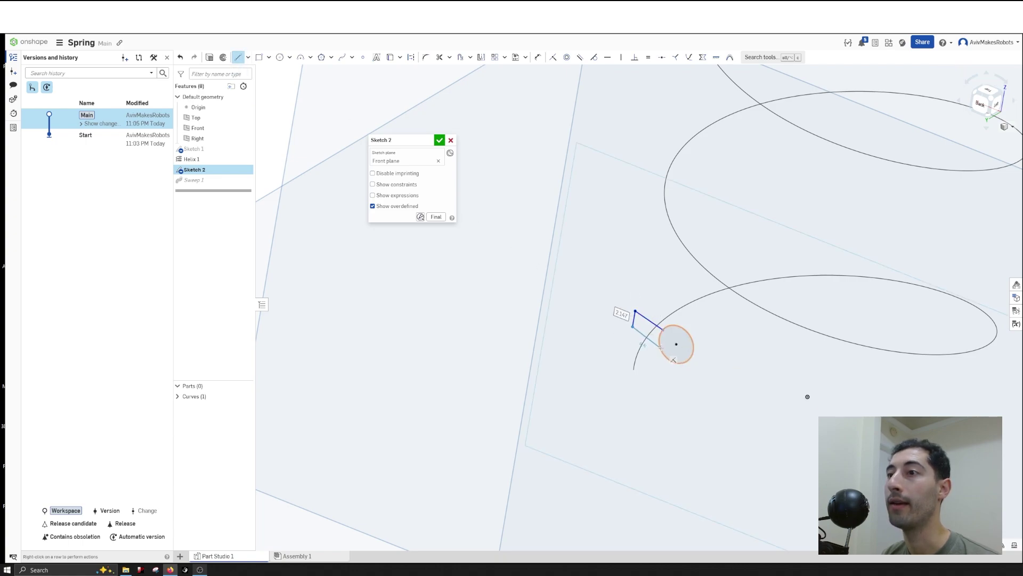
click(661, 347)
key(Escape)
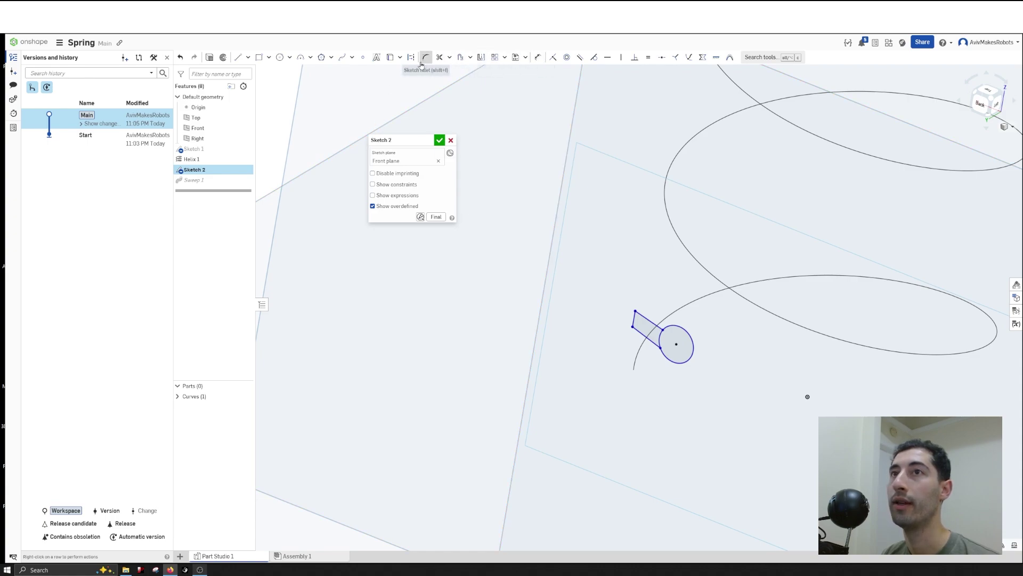
click(439, 58)
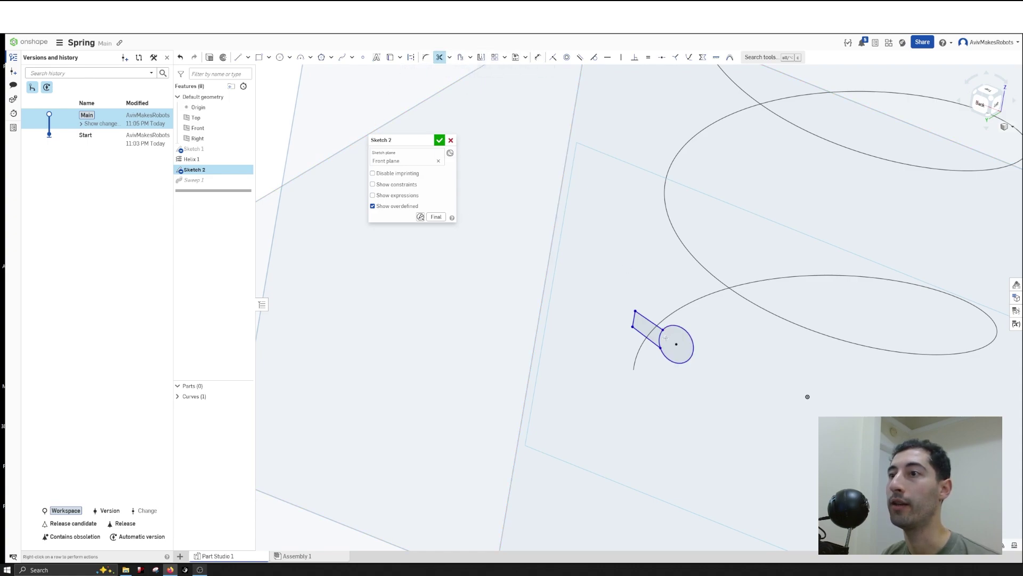
click(440, 141)
Step: Inspect the spring swept with the tabbed profile and review Helix 1's settings
scroll(655, 275, up, 2)
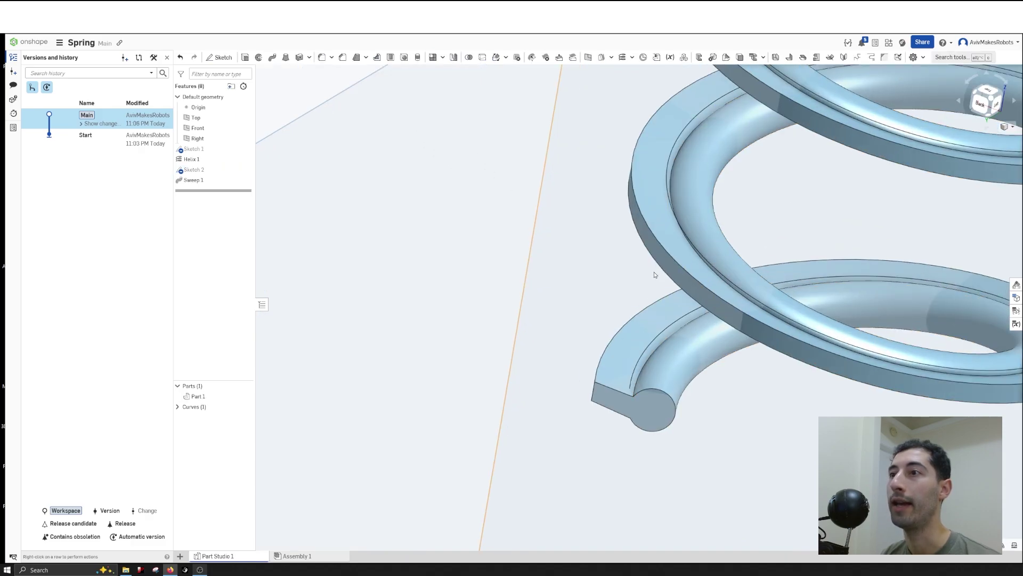
scroll(655, 275, down, 3)
mouse_move(783, 377)
right_down()
mouse_move(740, 349)
mouse_move(735, 414)
mouse_move(860, 356)
mouse_move(831, 357)
mouse_move(860, 353)
mouse_move(861, 338)
mouse_move(821, 346)
right_up()
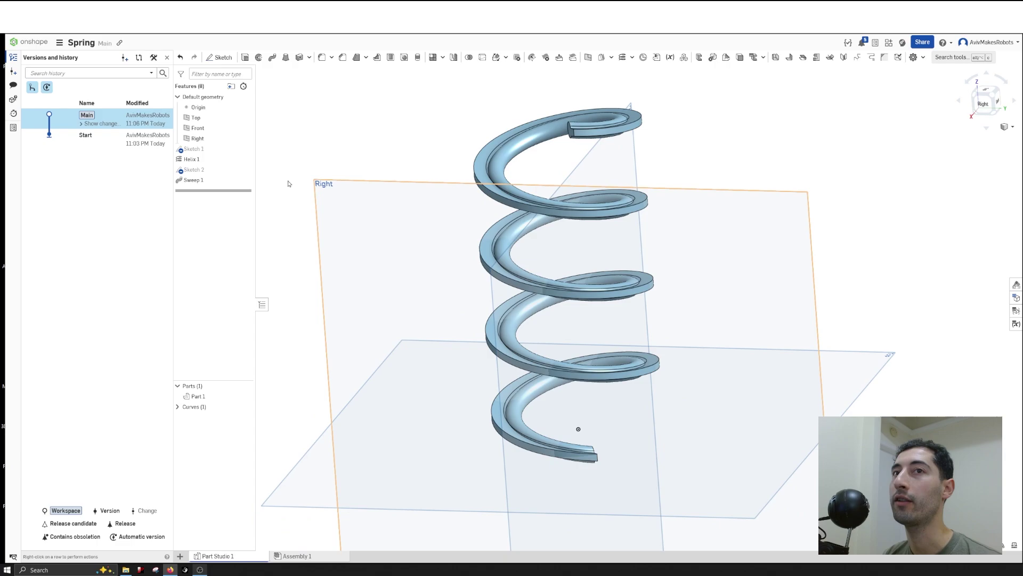
right_click(197, 160)
click(209, 167)
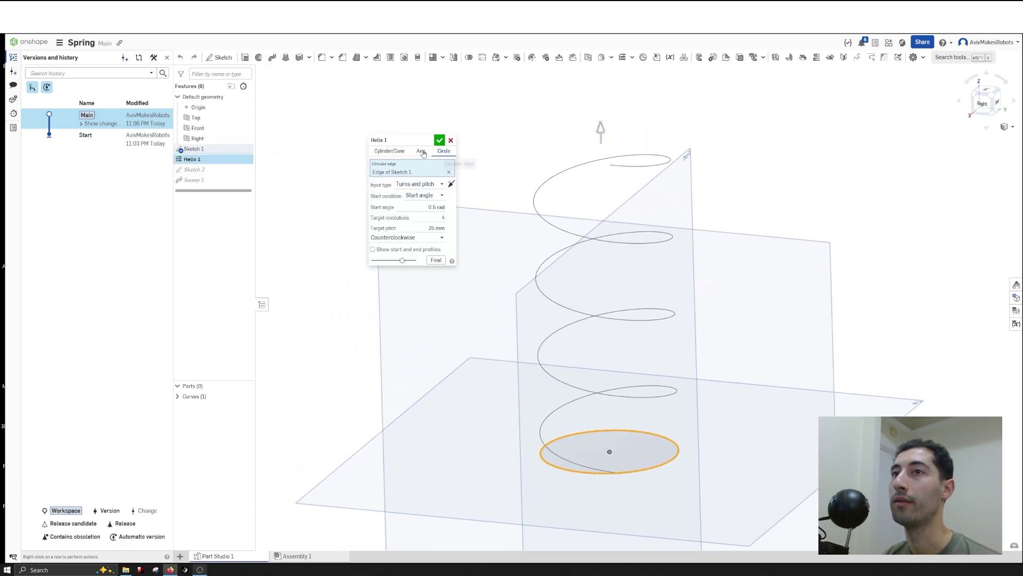
click(439, 140)
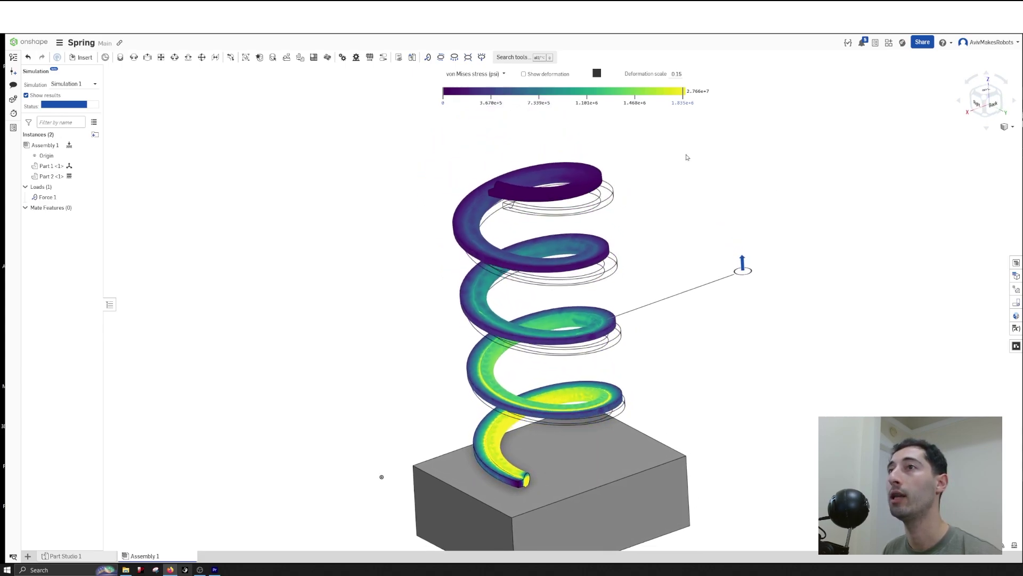
Step: Stop the deformation animation in the assembly simulation and examine the stress distribution on the spring
click(598, 74)
right_drag(331, 114, 299, 128)
right_drag(542, 377, 582, 351)
middle_drag(576, 483, 568, 452)
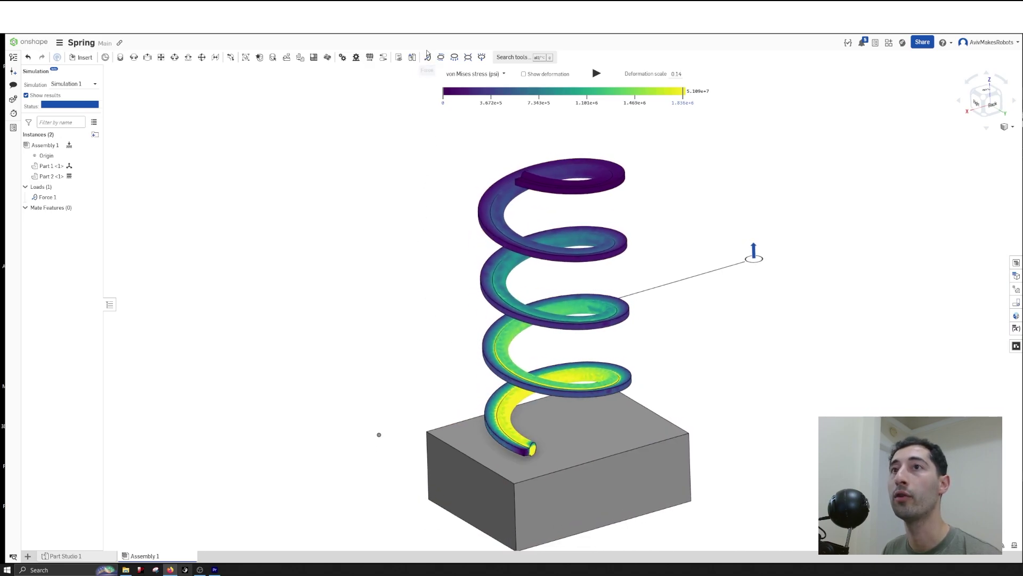
Step: Review the Force 1 load on the spring and the mate connector defining its direction, and close it without saving
right_click(46, 200)
click(67, 218)
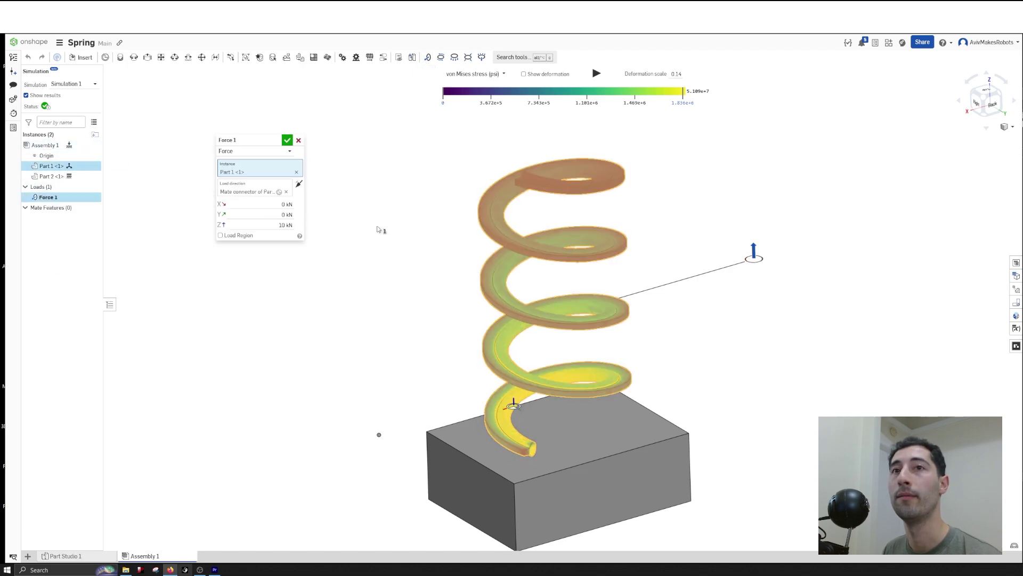
right_drag(693, 264, 681, 258)
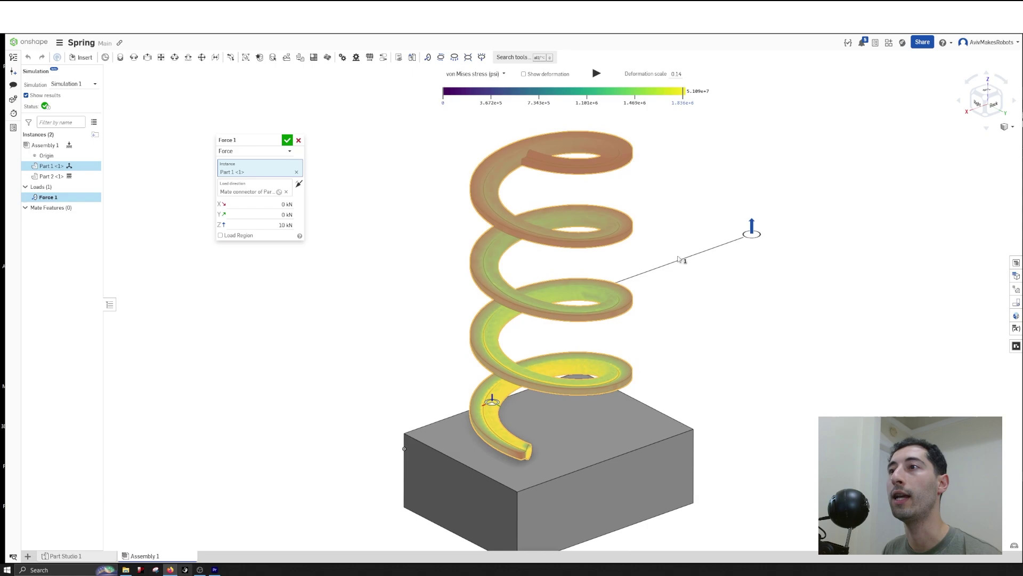
right_drag(571, 297, 542, 468)
scroll(541, 468, up, 1)
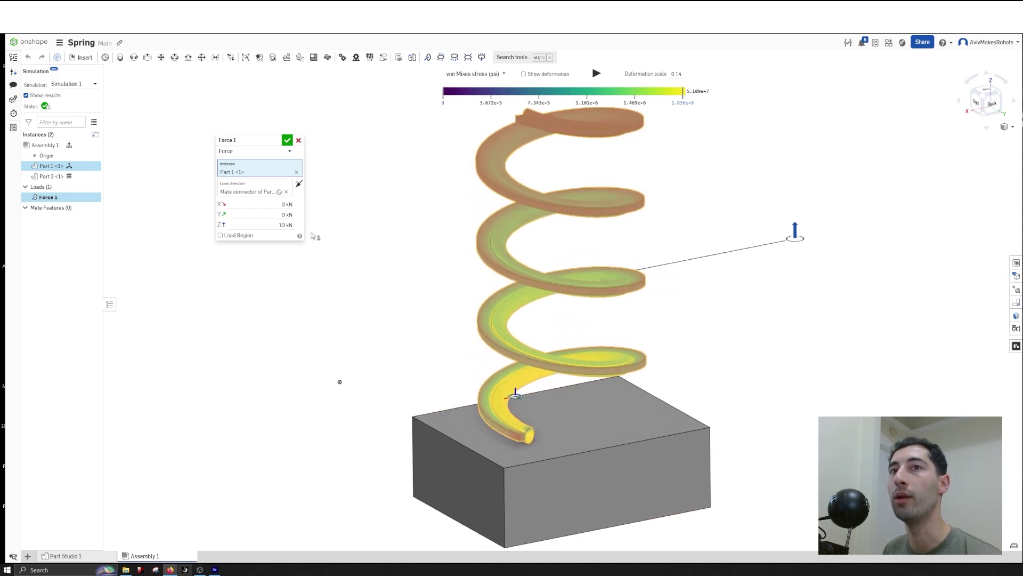
click(279, 191)
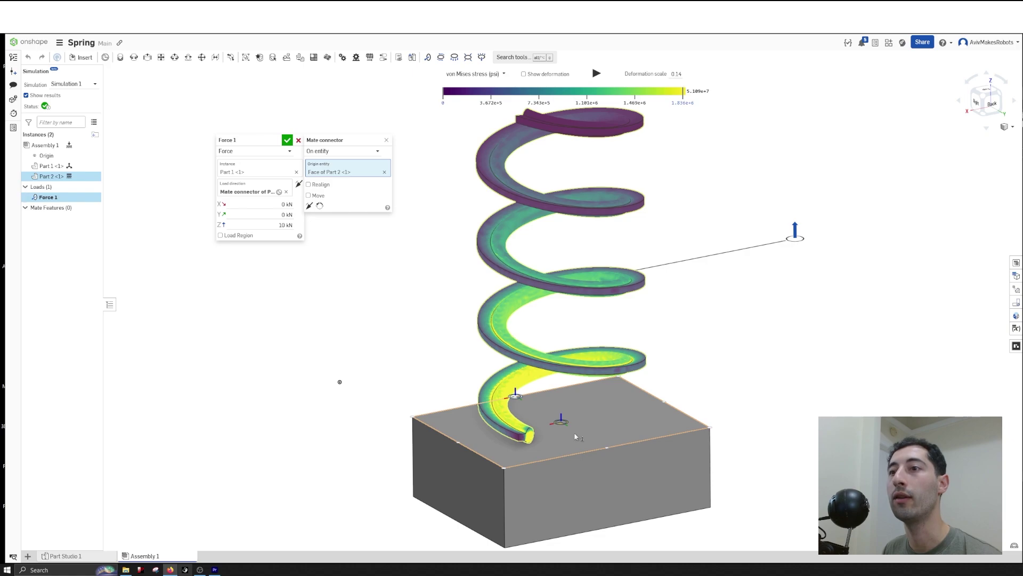
scroll(616, 431, down, 1)
right_drag(615, 431, 581, 417)
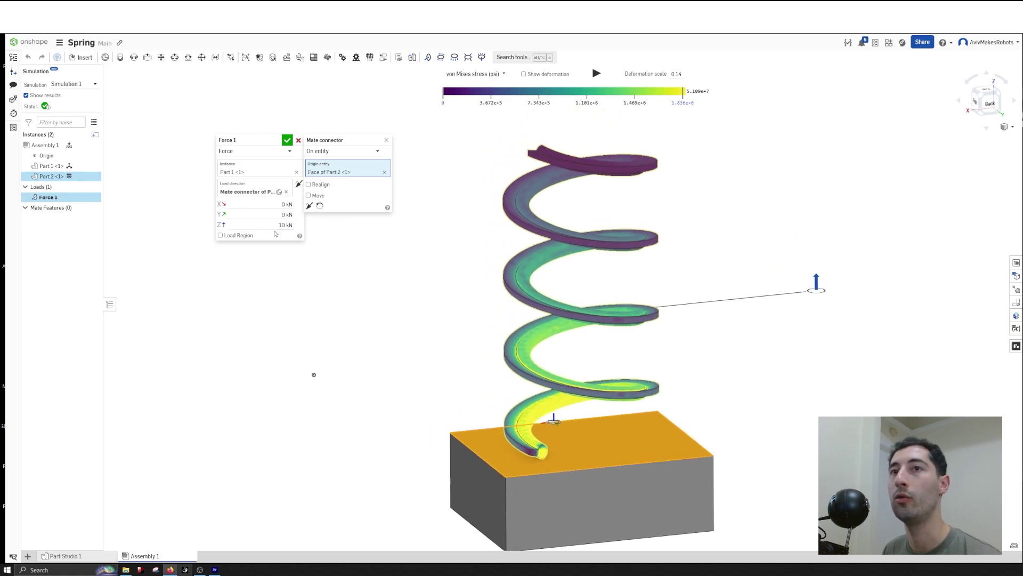
click(299, 140)
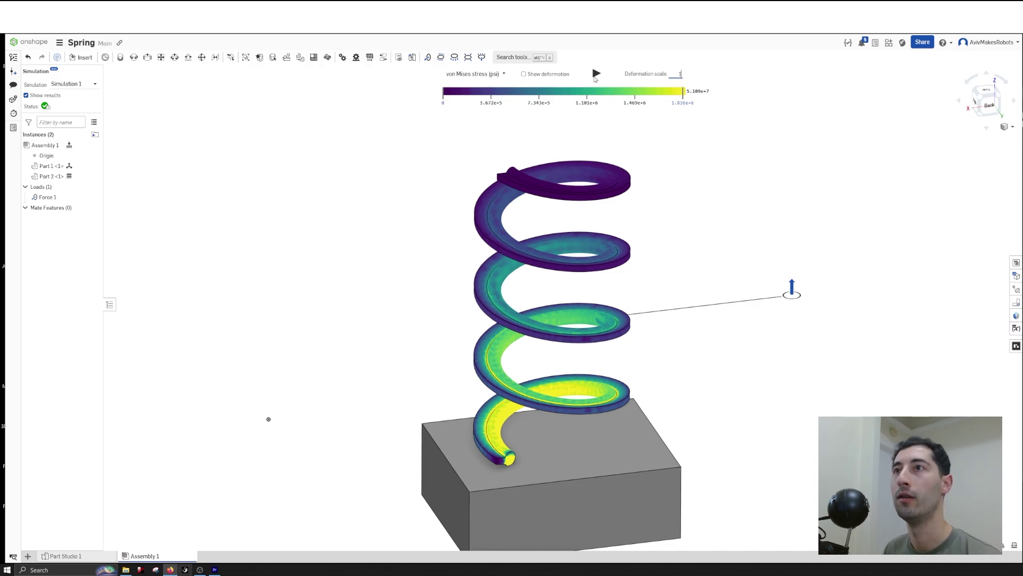
Step: Set the deformation scale to 1 and play the spring's deformation animation
click(596, 74)
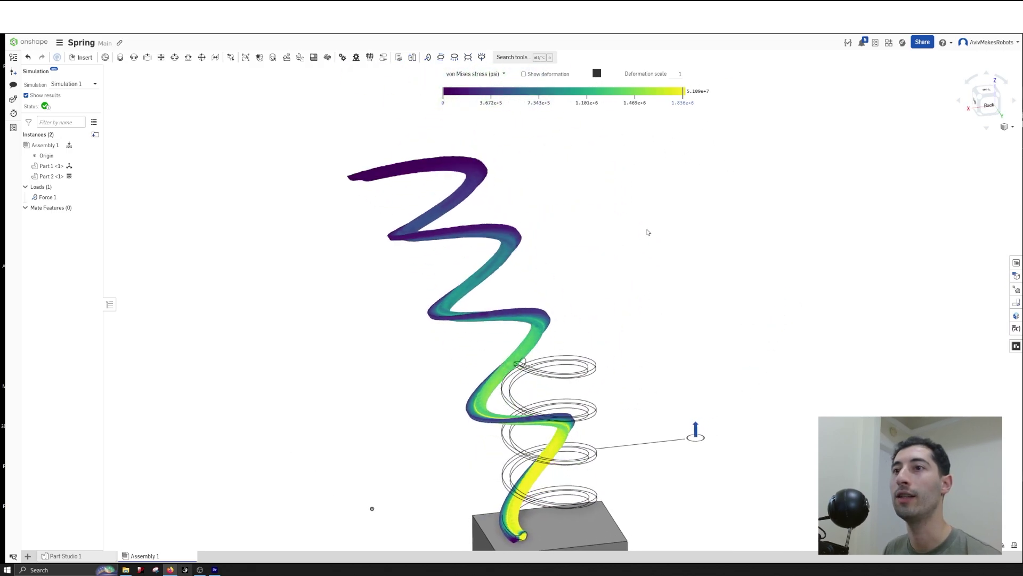